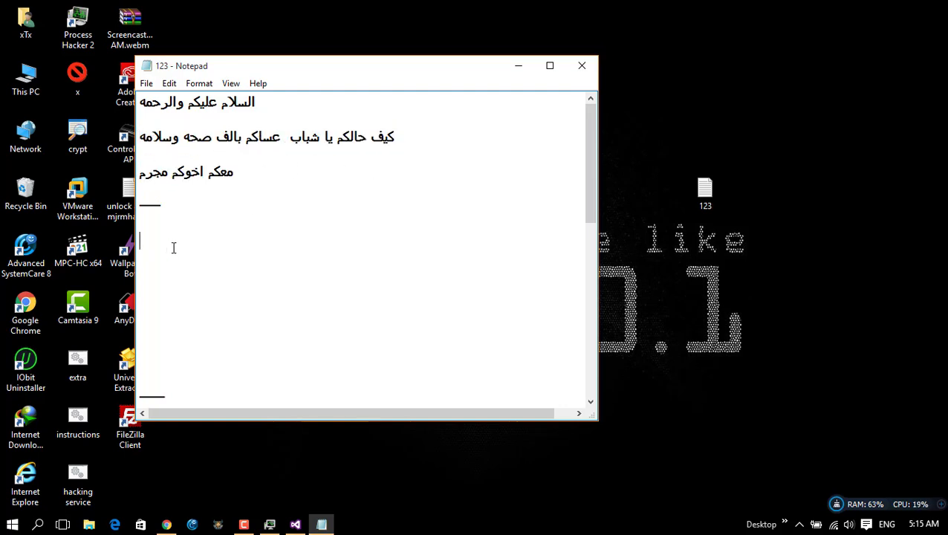
Read through the Arabic introduction in the 123 note down to the line introducing today's tutorial
left_click_drag(587, 183, 595, 234)
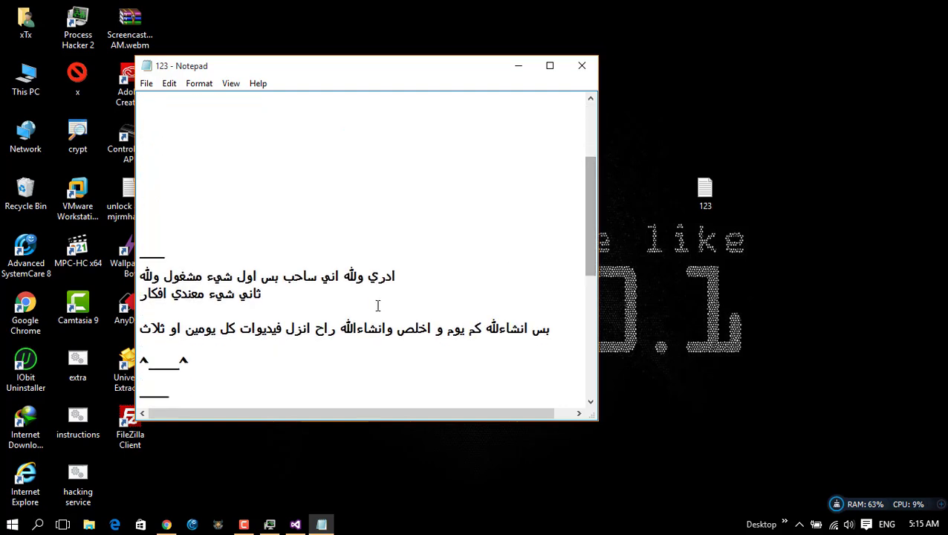
left_click_drag(376, 307, 310, 293)
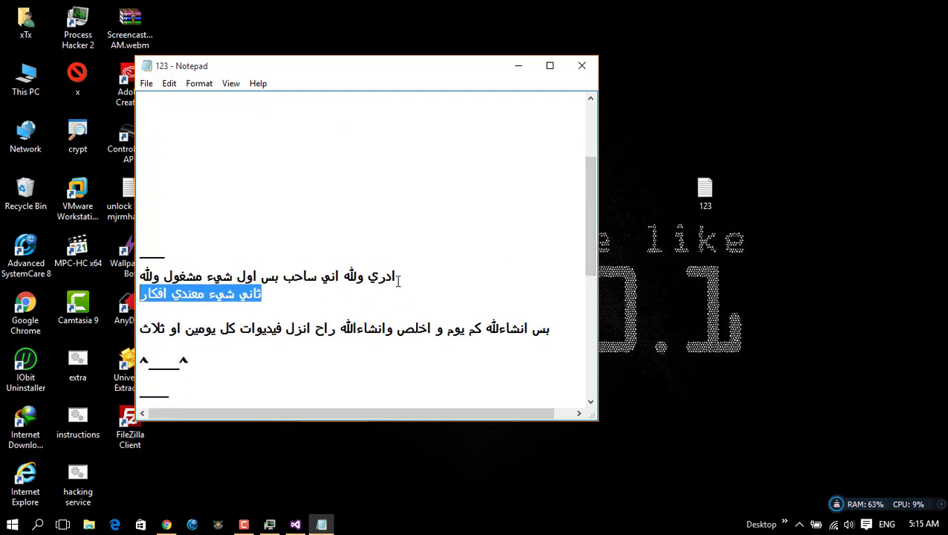
left_click_drag(398, 280, 269, 293)
left_click(262, 296)
left_click_drag(140, 295, 253, 294)
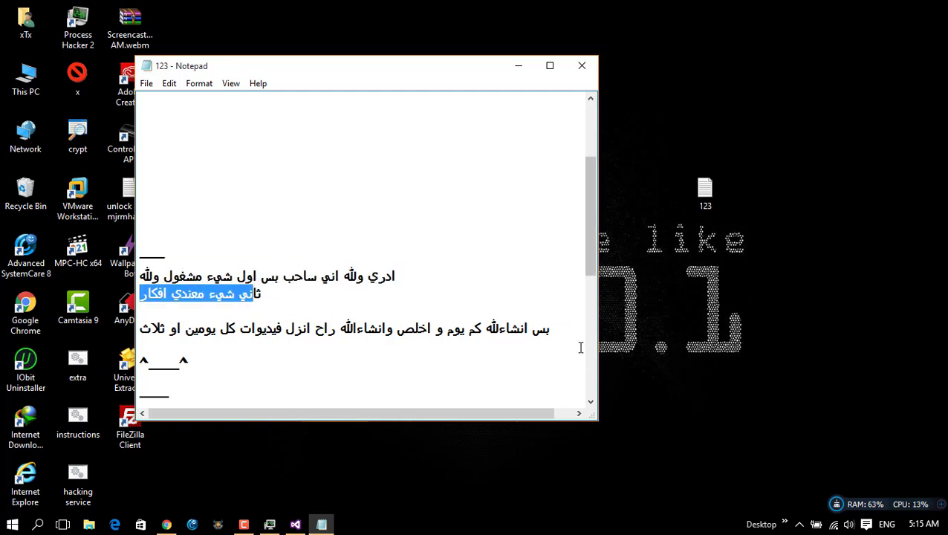
left_click_drag(556, 330, 221, 350)
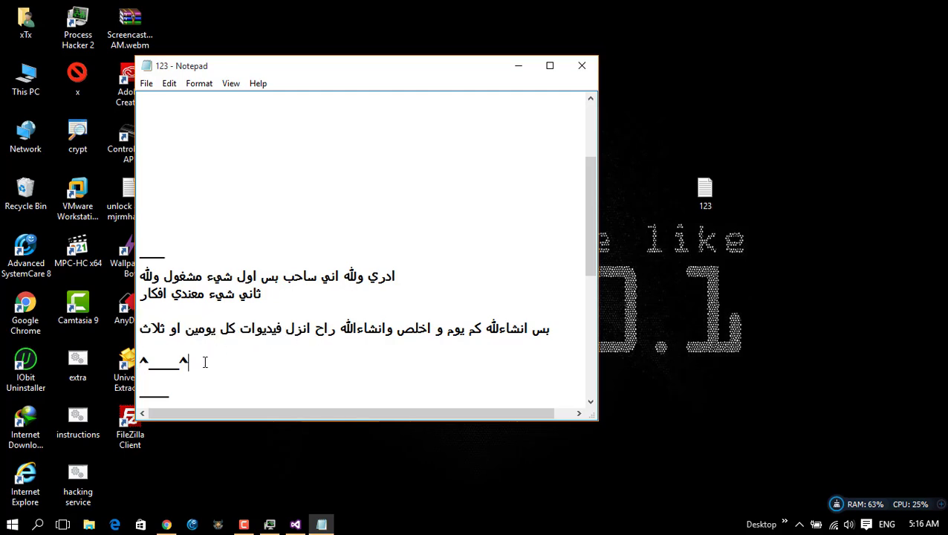
double_click(205, 362)
left_click_drag(593, 242, 593, 294)
Below the introduction, write "طبعا حصلت ناس كثير يقولون لي يا" plus the presenter's nickname, with "يوم نشغل تول" on a separate line
left_click(261, 354)
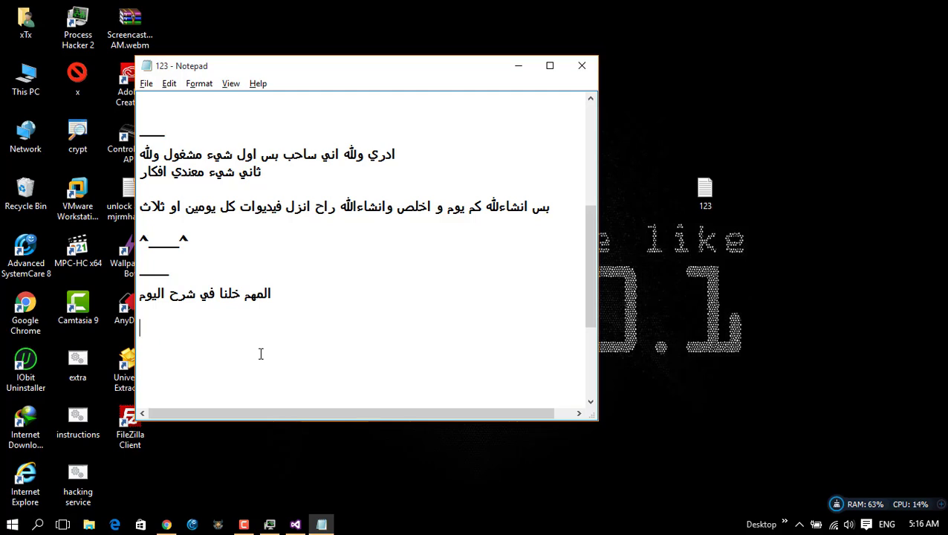
type("طبعا حصلت ناس")
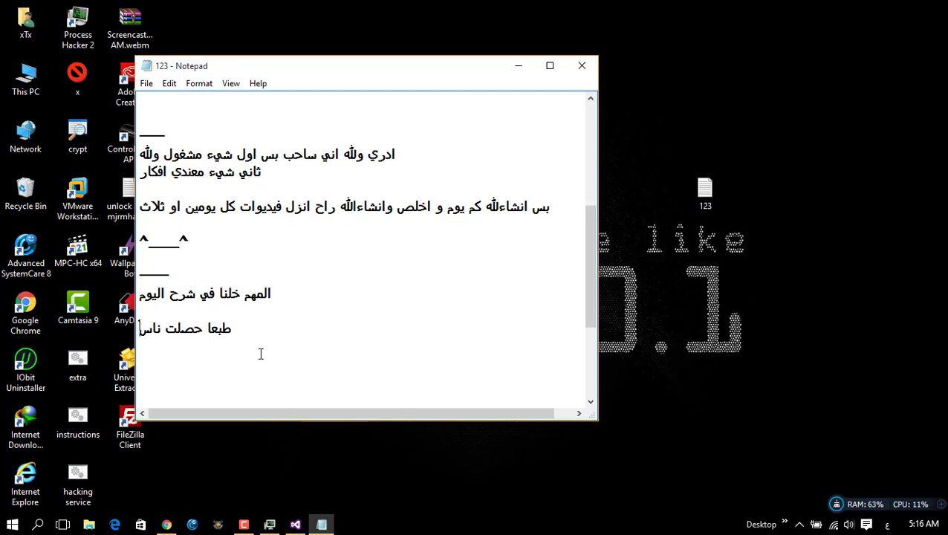
type(" كثير يقولون لي يا مجرم ")
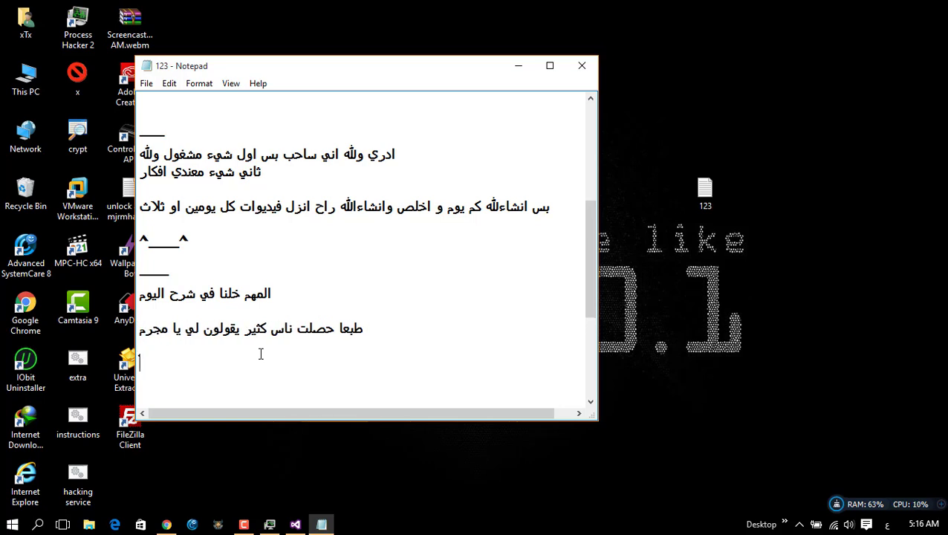
type("يوم نشغل تول")
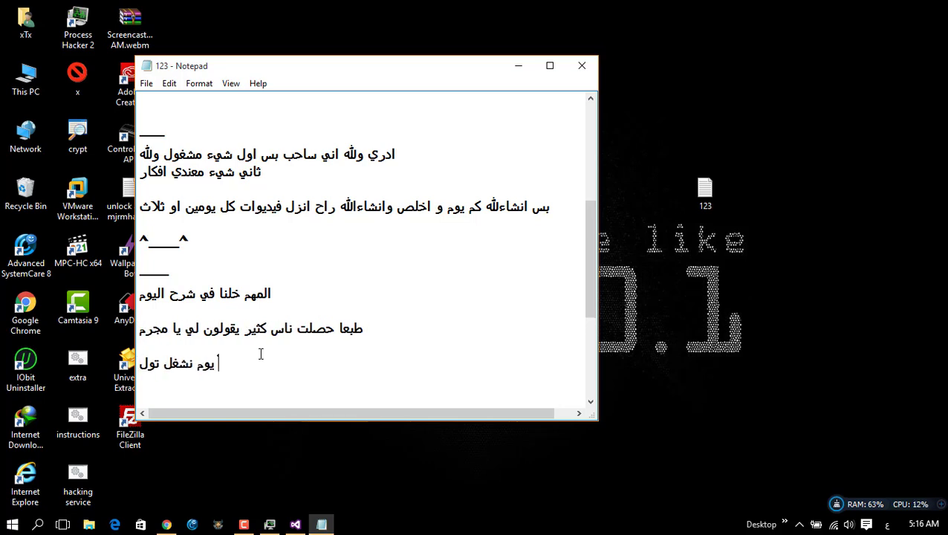
Open Task Manager and place its window beside the note so the CPU, Memory and Disk columns are visible
right_click(402, 525)
left_click(454, 488)
left_click_drag(372, 88, 742, 82)
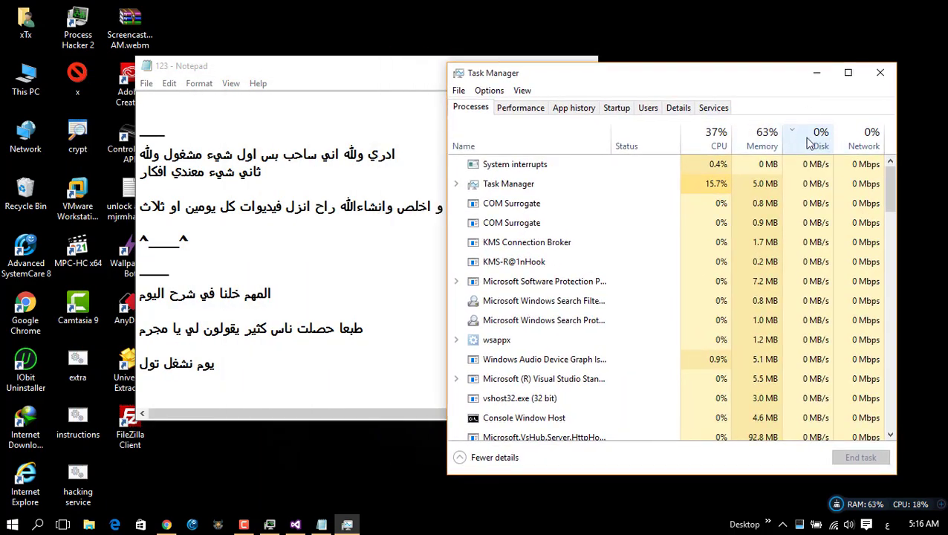
Return to the note and add the line "تصير DISK هاذي 100%" below a blank line, with a wide gap before 100%
left_click(256, 383)
key("Return")
key("Return")
type("تصير ")
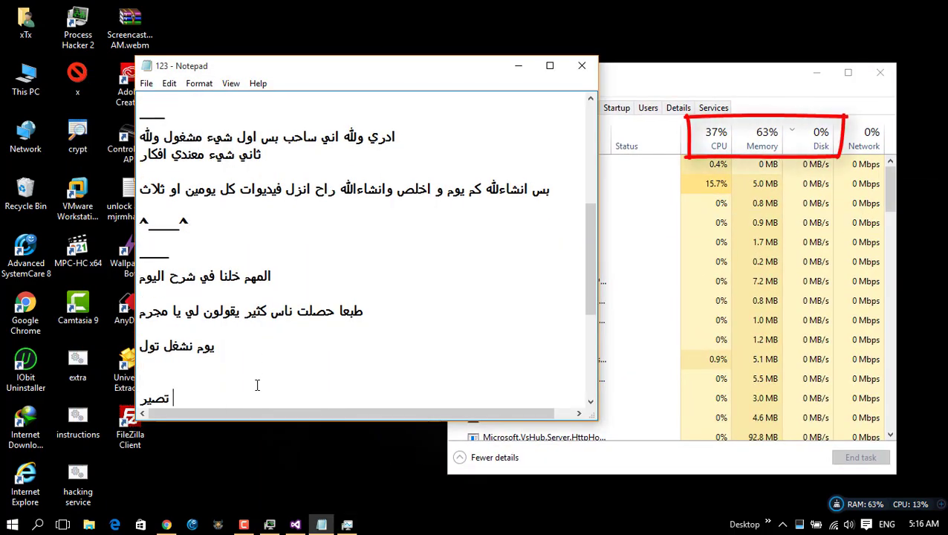
type("DISK ها")
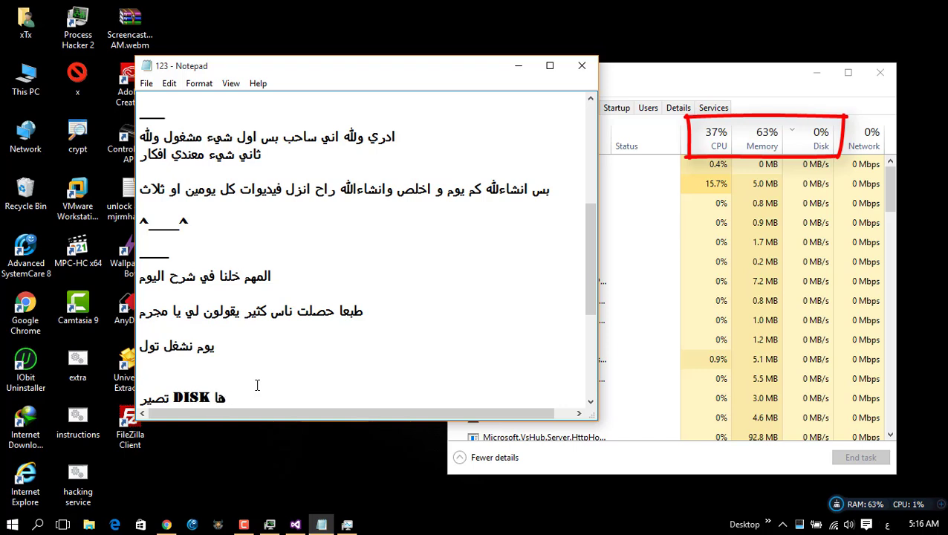
type("ذي 100%")
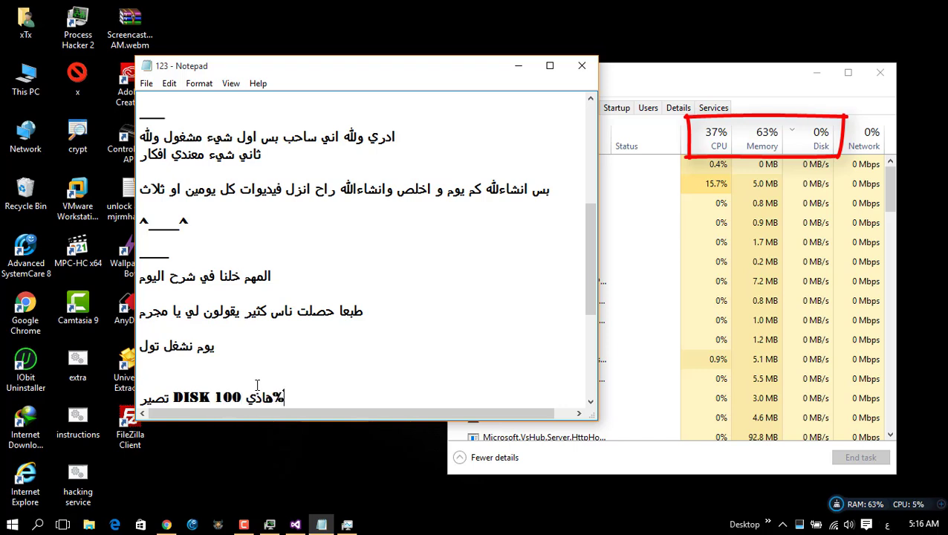
key("BackSpace")
key("BackSpace")
key("BackSpace")
type("100")
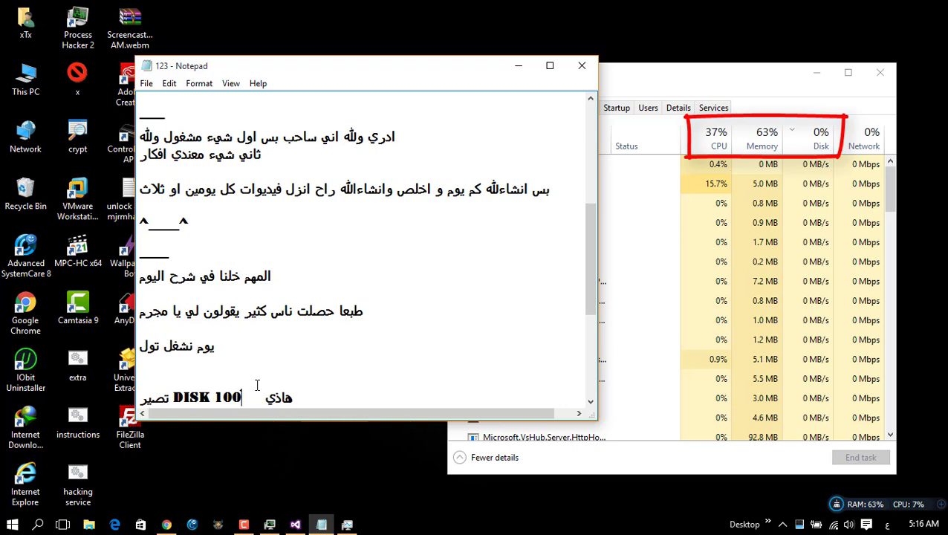
type("%")
Leave a blank line in the note and write "ويعلق اللابتوب علينا"
key("Return")
key("Return")
type("و")
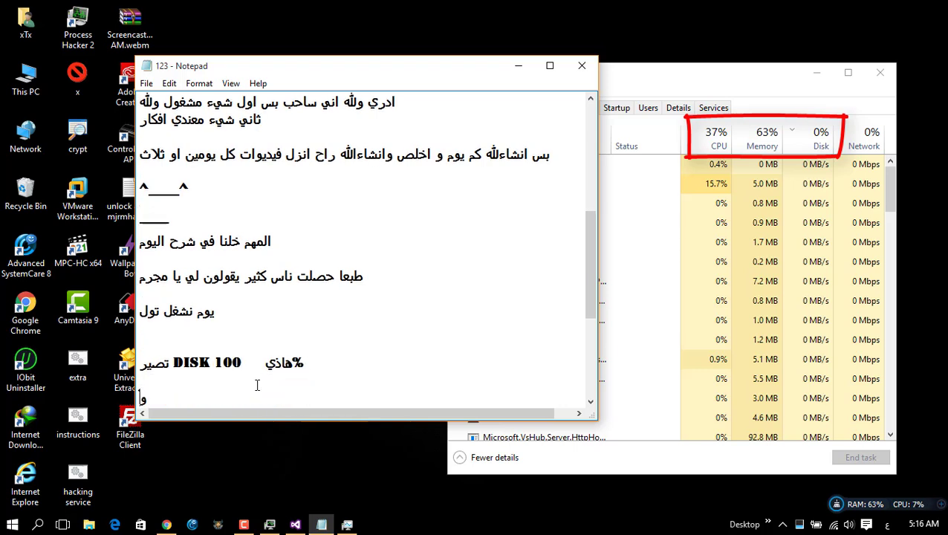
type("يعلق اللابتوب علينا")
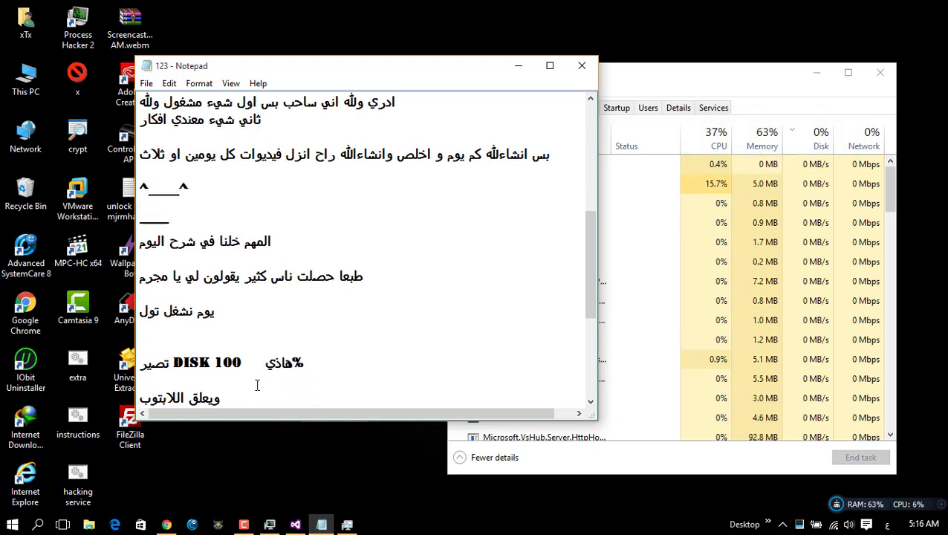
Two blank lines down, write "طبعا حل المشكله سسههل مرره اهم شيء خلك مركز لان الشرح مافي شيء صعب", with "^____^" below it
key("Return")
key("Return")
key("Return")
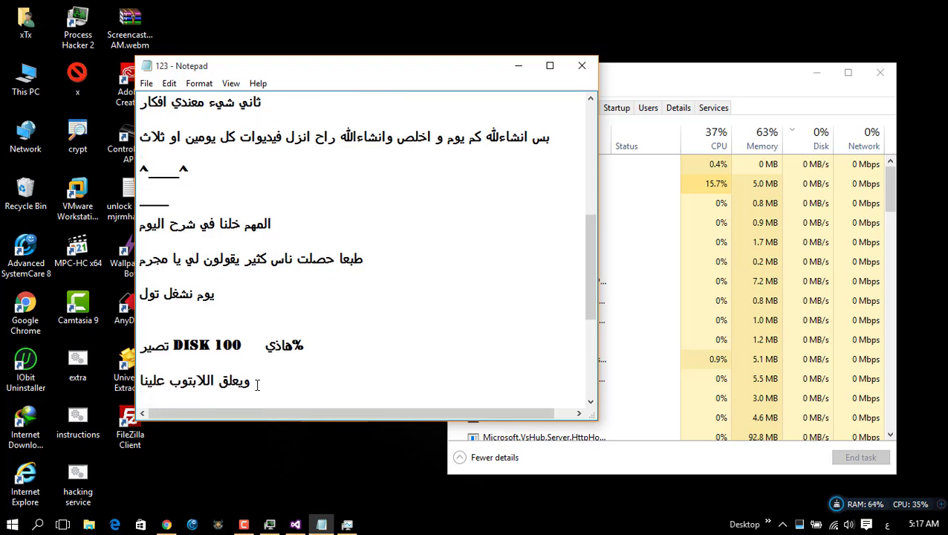
type("طبعا ح")
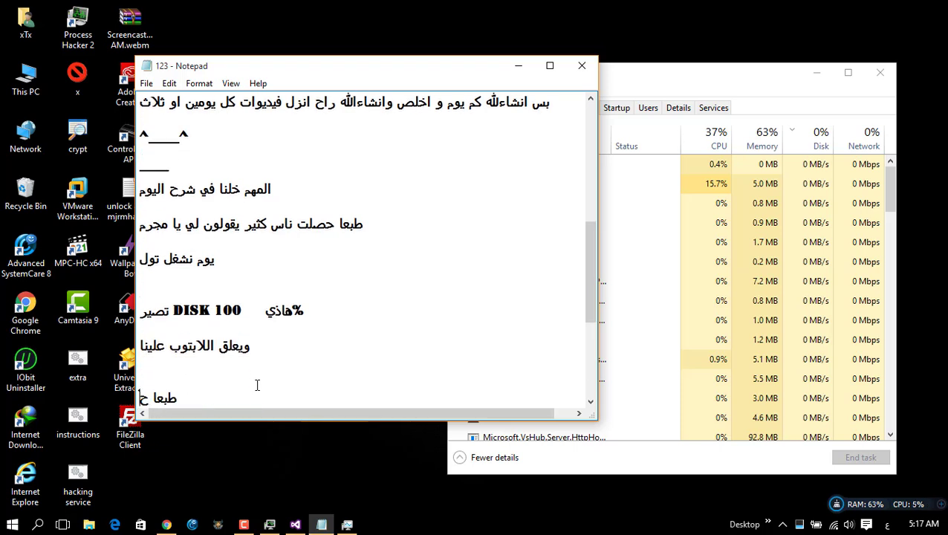
type("ل المشكله سهله")
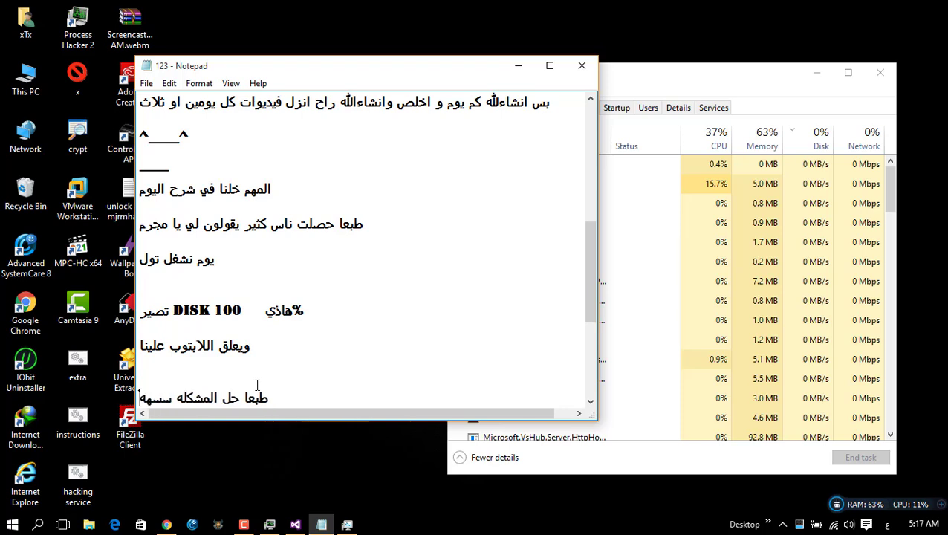
type(" مره اهم شيء")
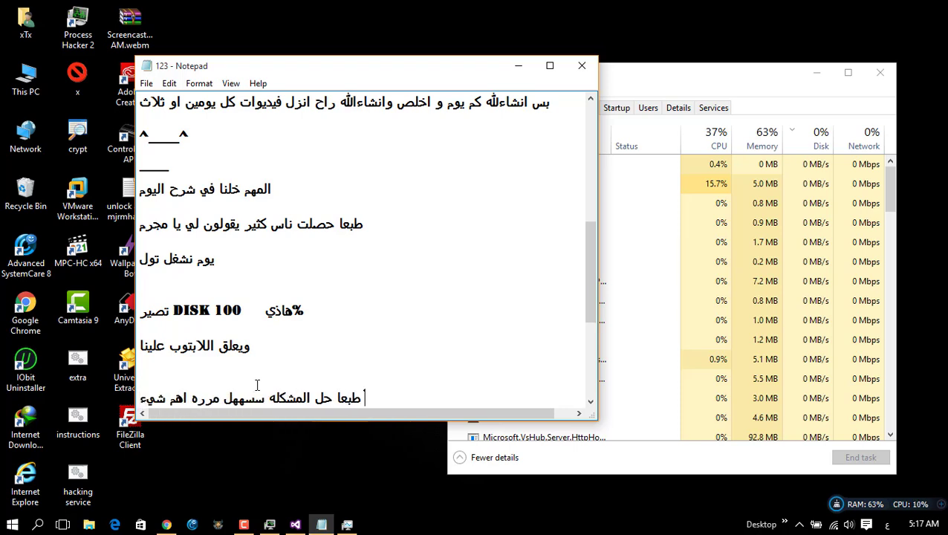
type(" خلك مركز لان ا")
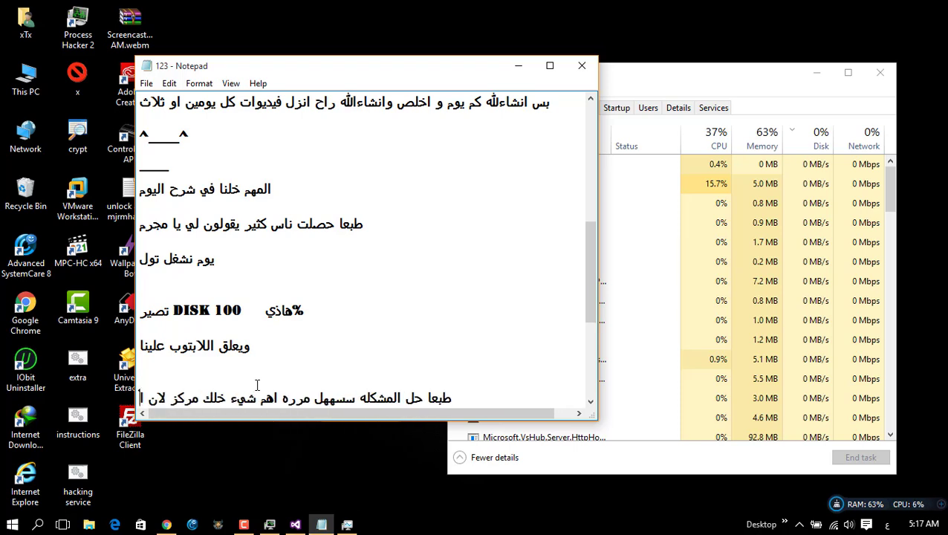
type("لشرح مافي شيء")
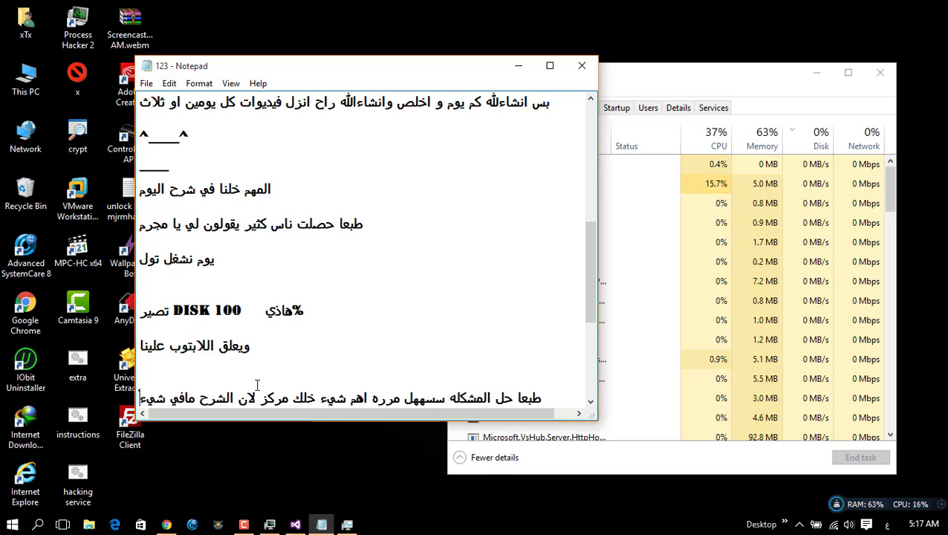
type(" ^____^")
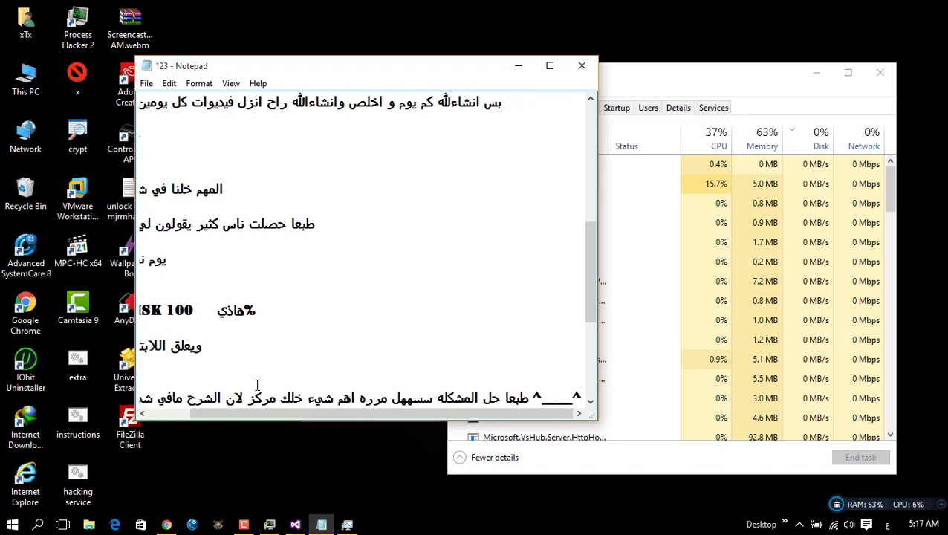
key("Return")
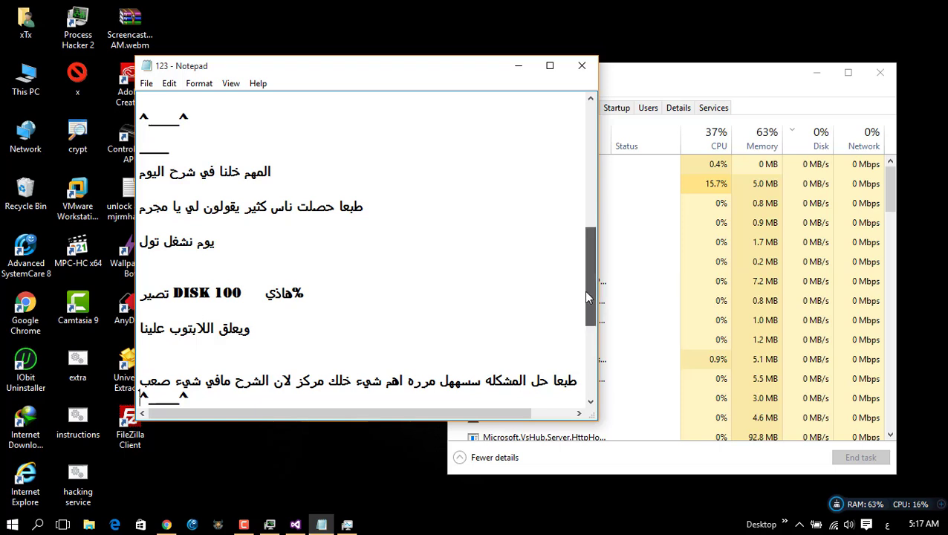
Shift the note window away from Task Manager and add the line "الحين طبعا المشكله وما فيها ان التول ثقيل في اشياء مرره كثيره"
left_click_drag(584, 290, 586, 335)
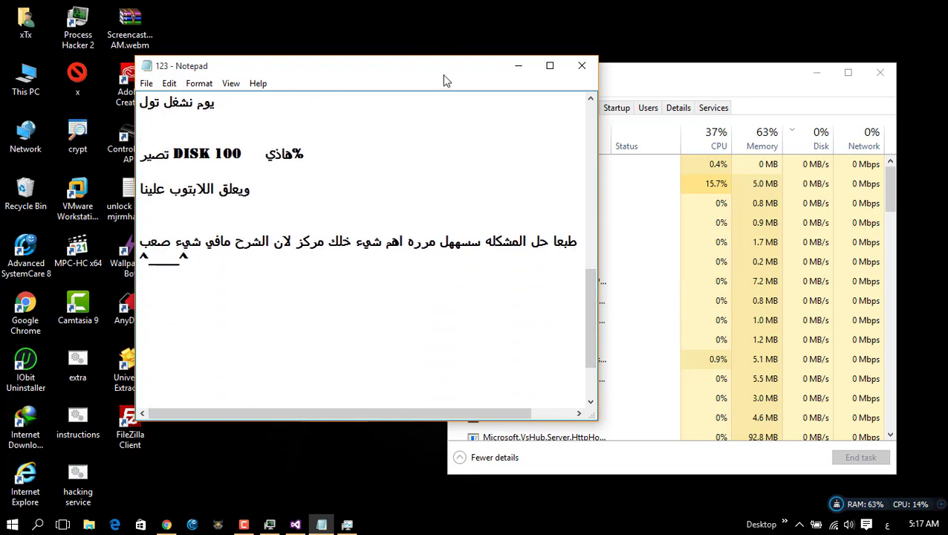
left_click_drag(443, 75, 386, 49)
type("ي")
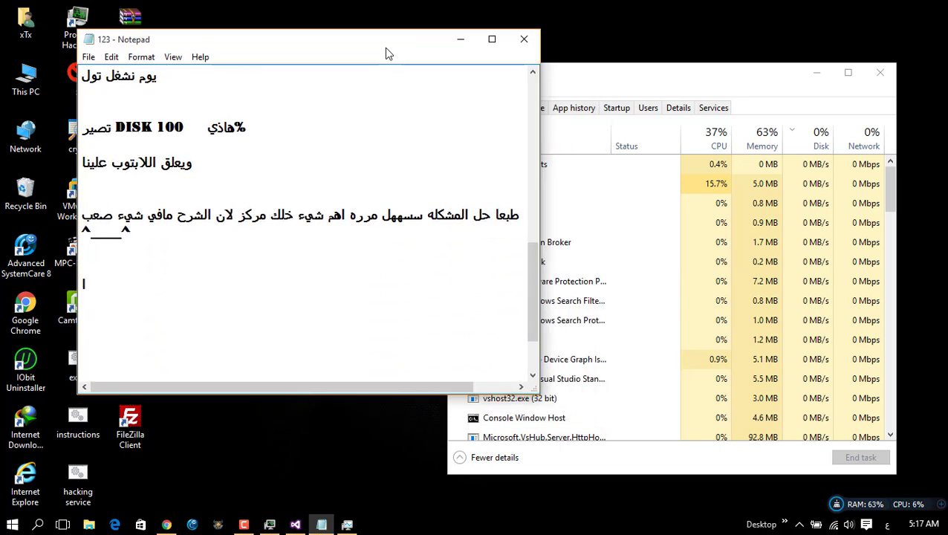
type("لحين طبعا ال")
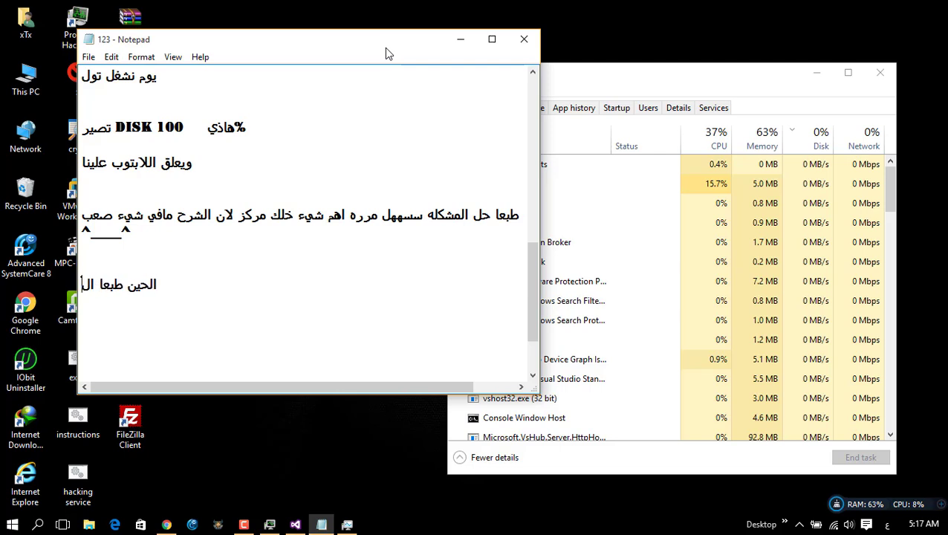
type("مشكله وما")
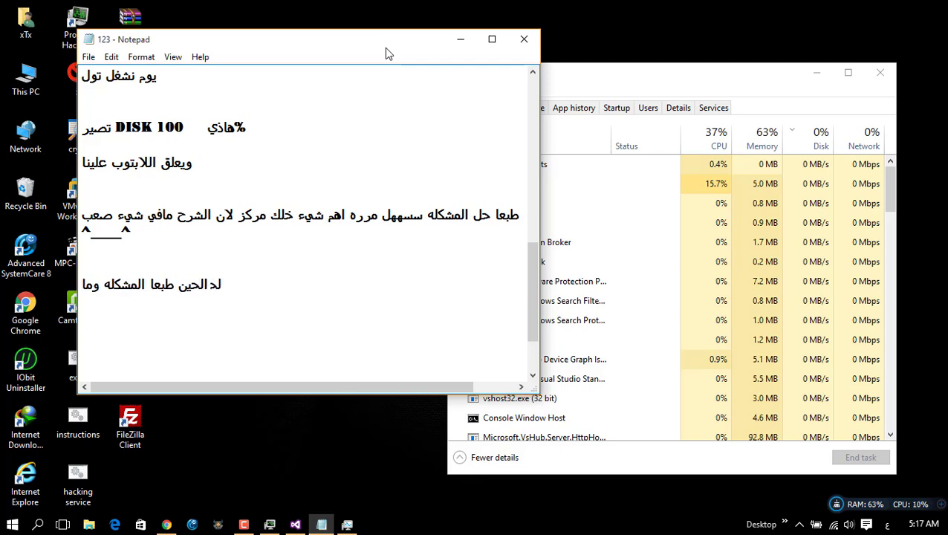
type(" فيها ان التول")
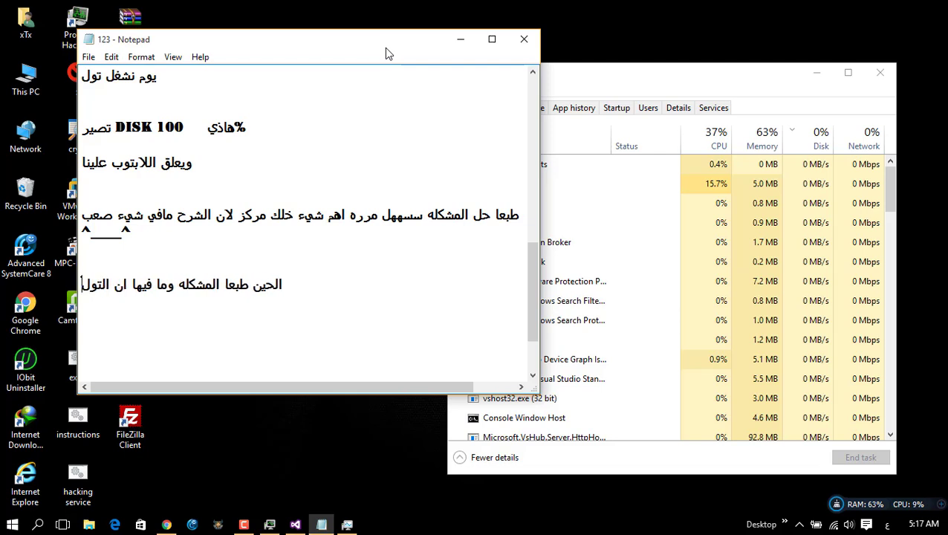
type(" ثقيل في")
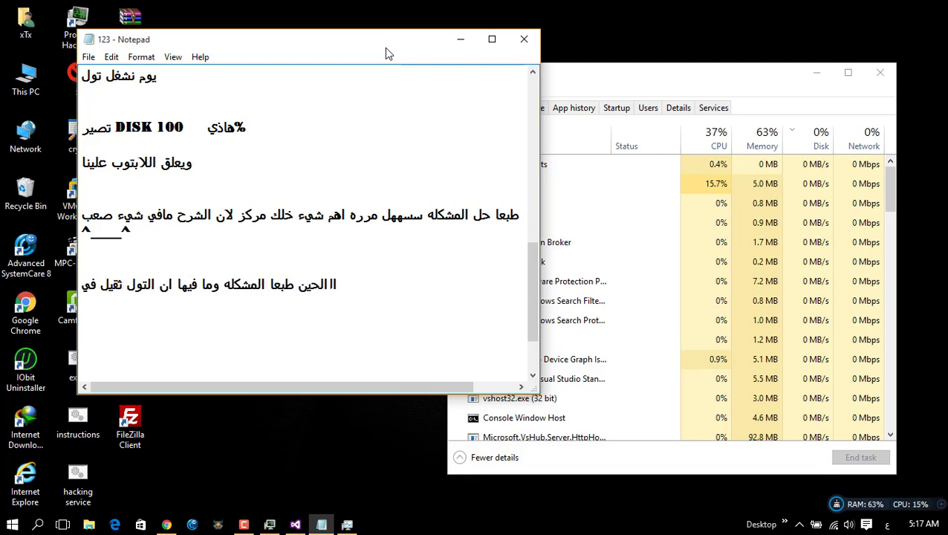
type(" اشياءمرره كث")
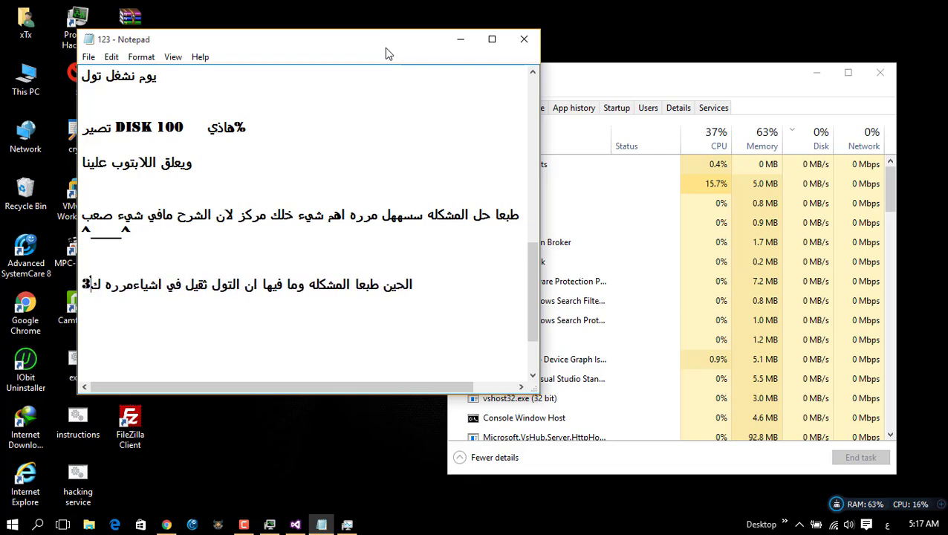
type("يره")
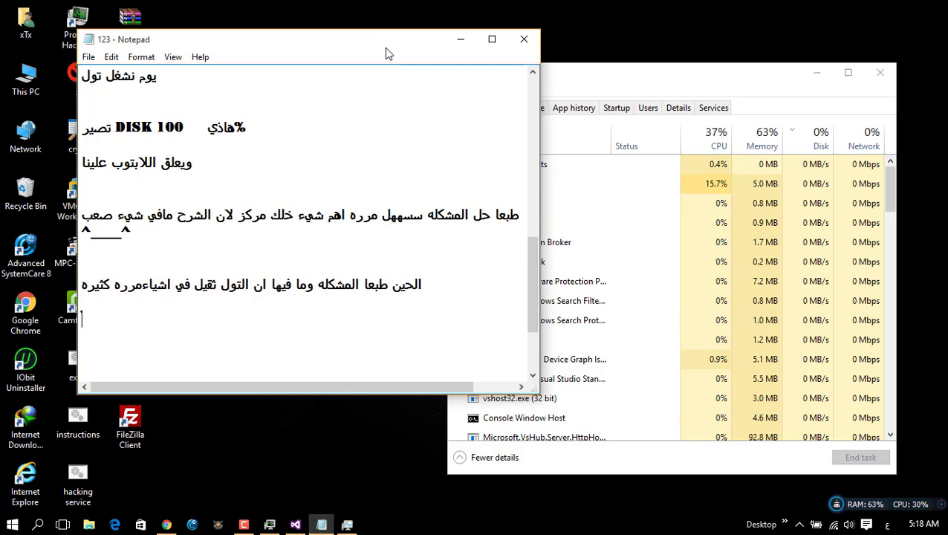
left_click(141, 284)
Write "ف علشان كذا اللاب يعلق ^__^" as the next line of the note and add several blank lines after it
type("علشا")
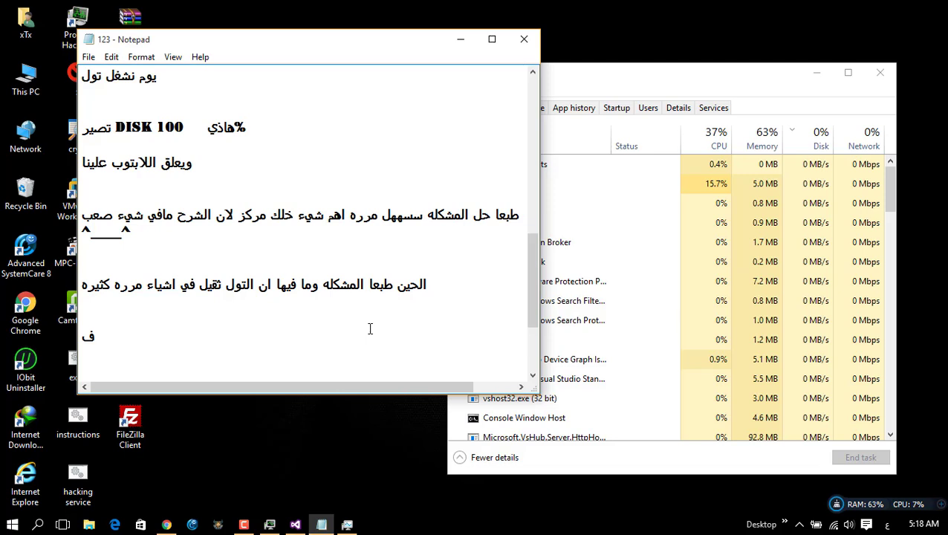
type("ن كذا اللاب")
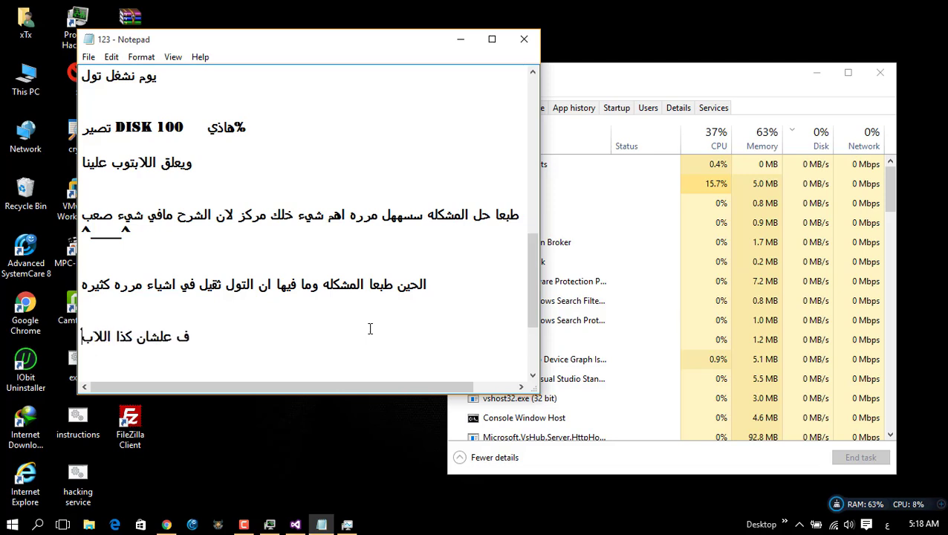
type(" يعلق")
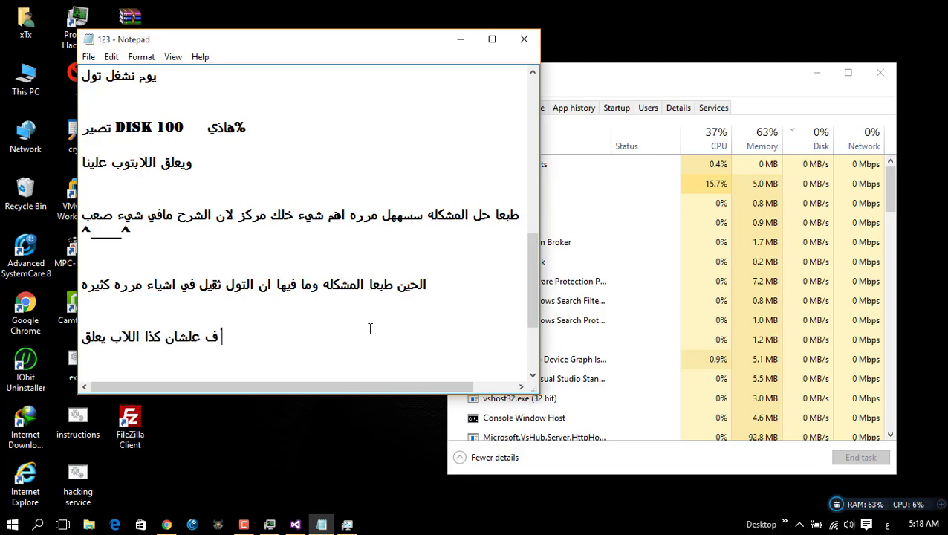
type(" ^__^")
key("Return")
key("Return")
key("Return")
key("Return")
key("Return")
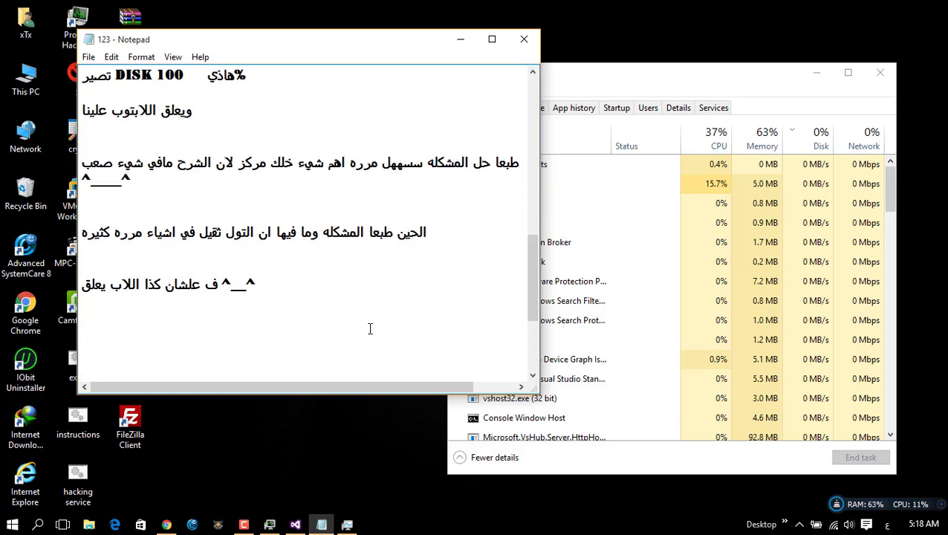
Write "الحين نبتدي في الشرح" in the note and, after a blank line, add "اول شيء افتح TASKMANGER او مدير المهام"
type("الحين نبتدي في الشرح")
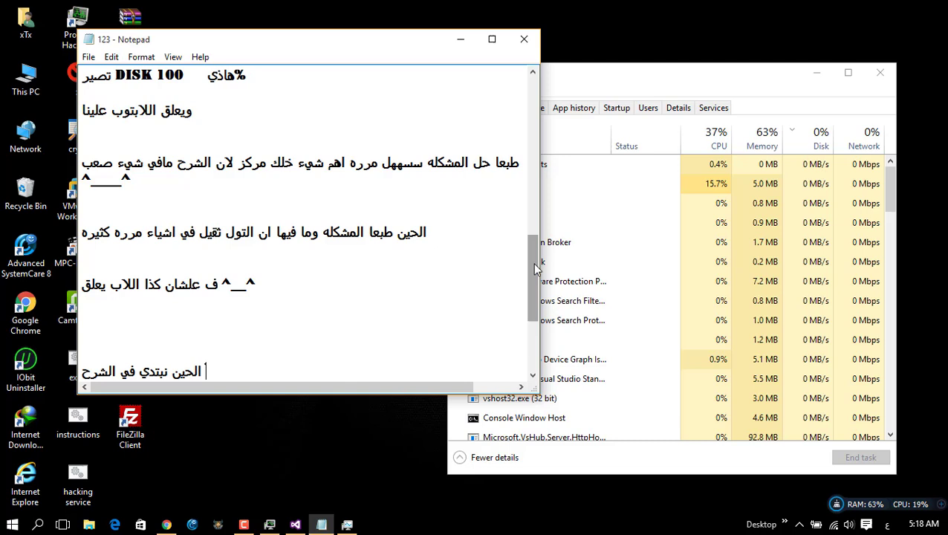
scroll(370, 329, "down", 1)
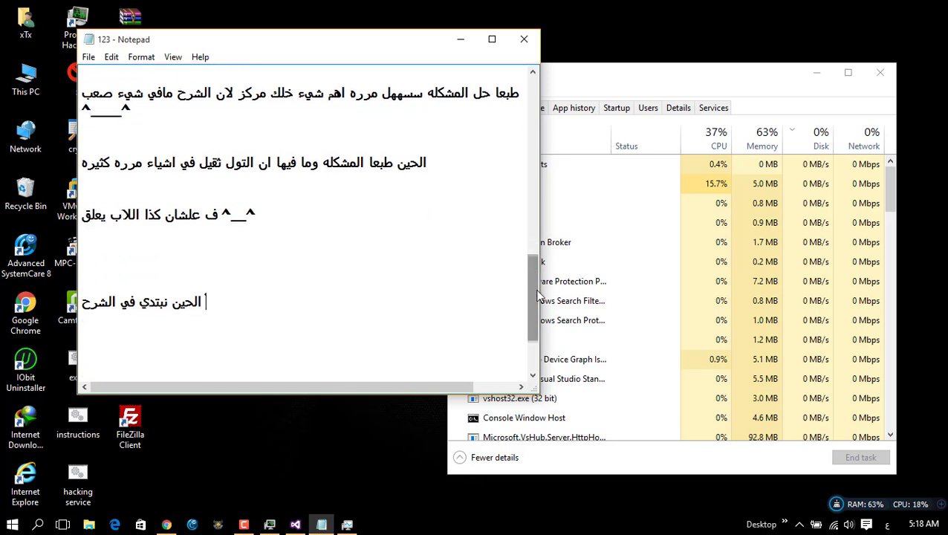
key("Return")
key("Return")
type("اول شيء")
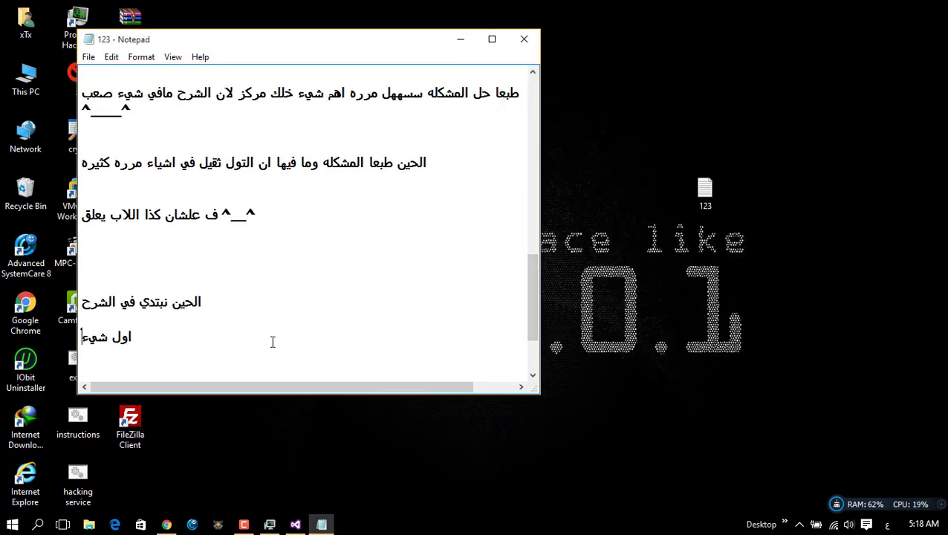
type("  افتح TASK")
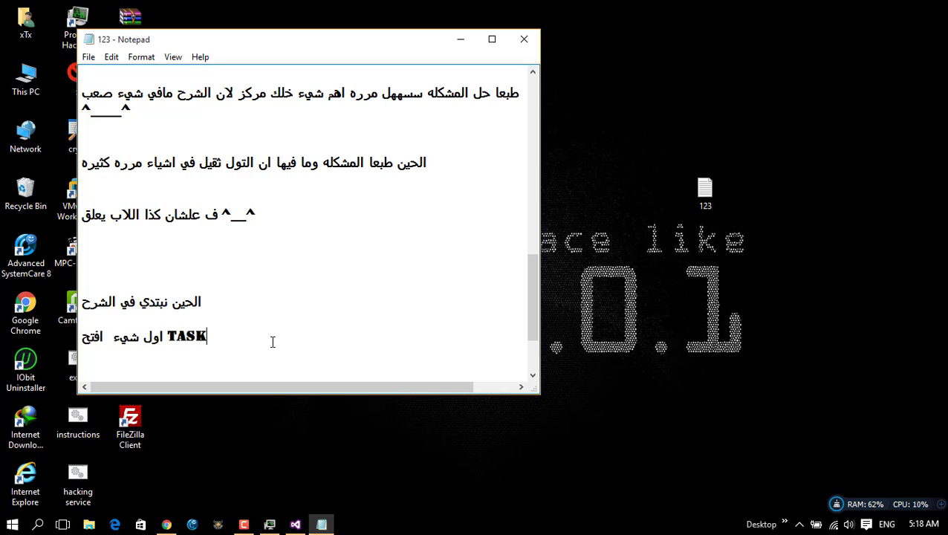
type("MANGER")
key("alt+shift")
type("ل")
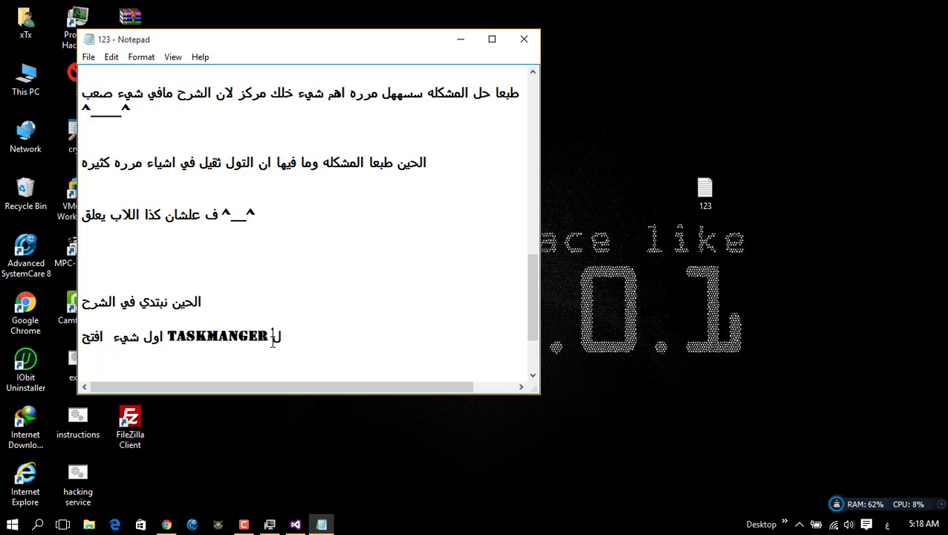
key("BackSpace")
type("او مدير المهام")
Open Task Manager and place its window beside the note so the written text stays readable
right_click(469, 524)
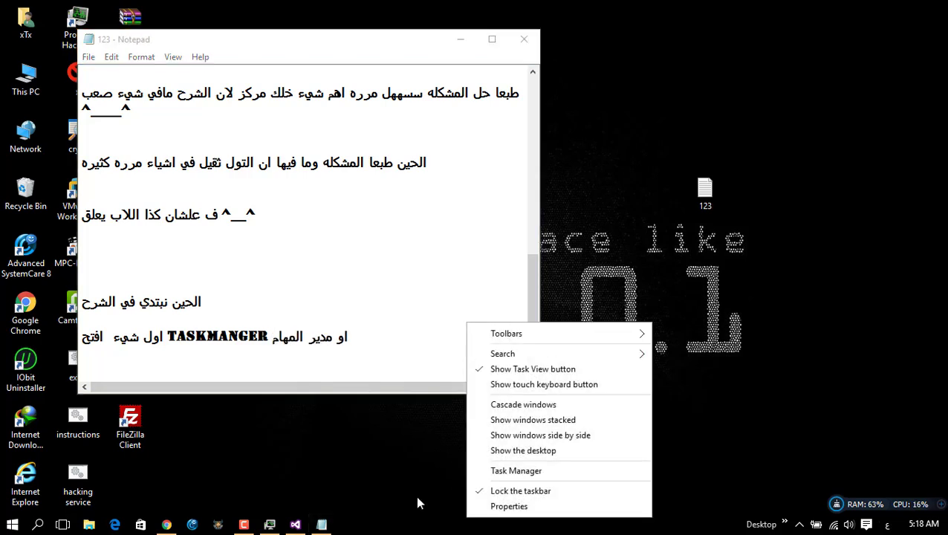
right_click(437, 526)
left_click(477, 483)
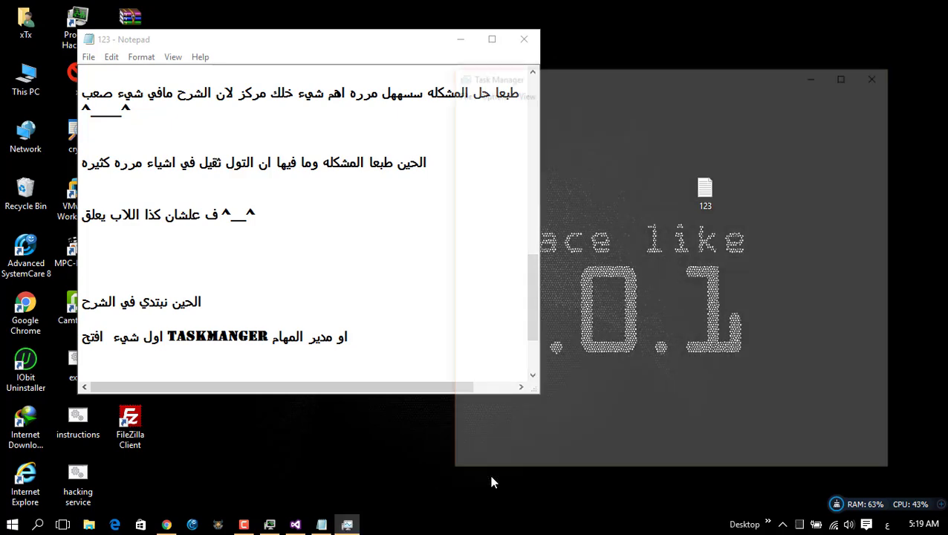
left_click_drag(561, 74, 587, 58)
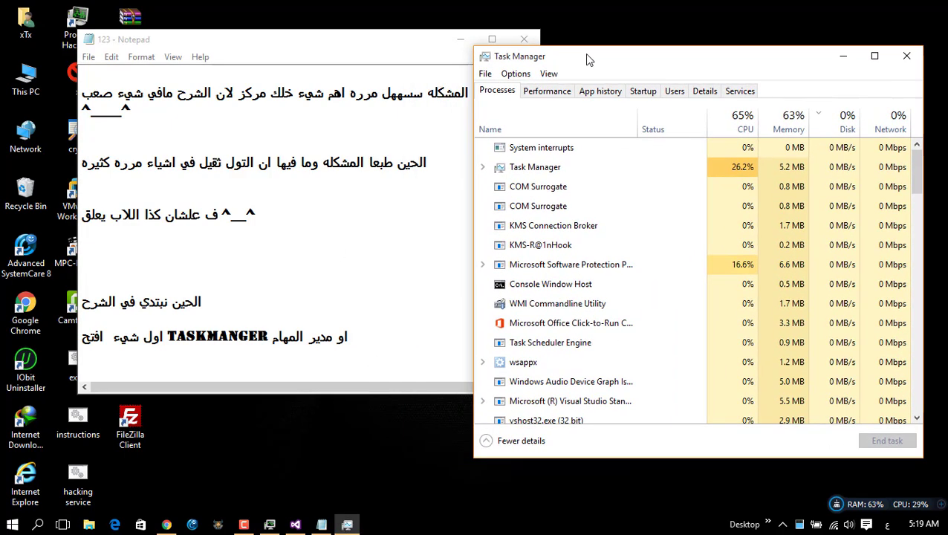
Several blank lines down in the note, write "وتروح عند صفحه STARTUP" and show the Startup page in Task Manager
left_click(391, 342)
key("Return")
key("Return")
key("Return")
key("Return")
key("Return")
type("وت")
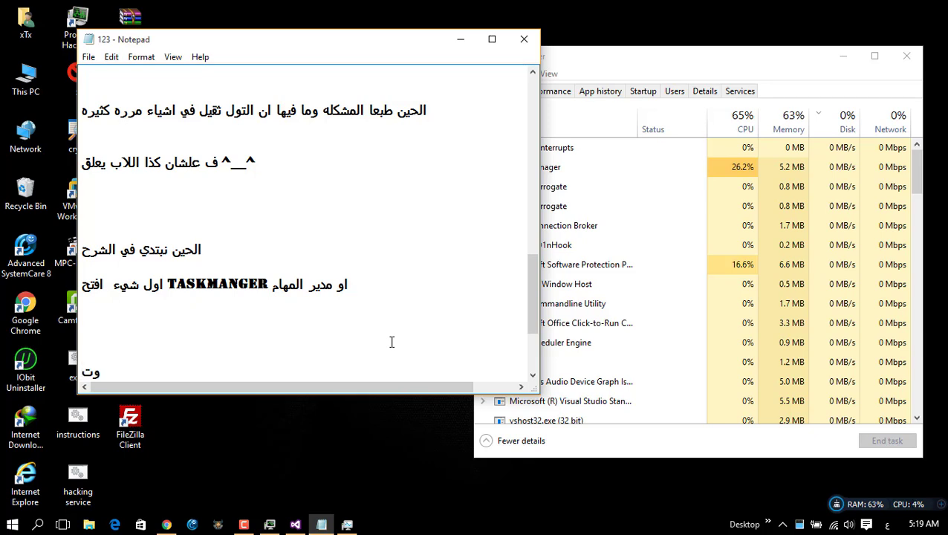
type("روح عند صفح")
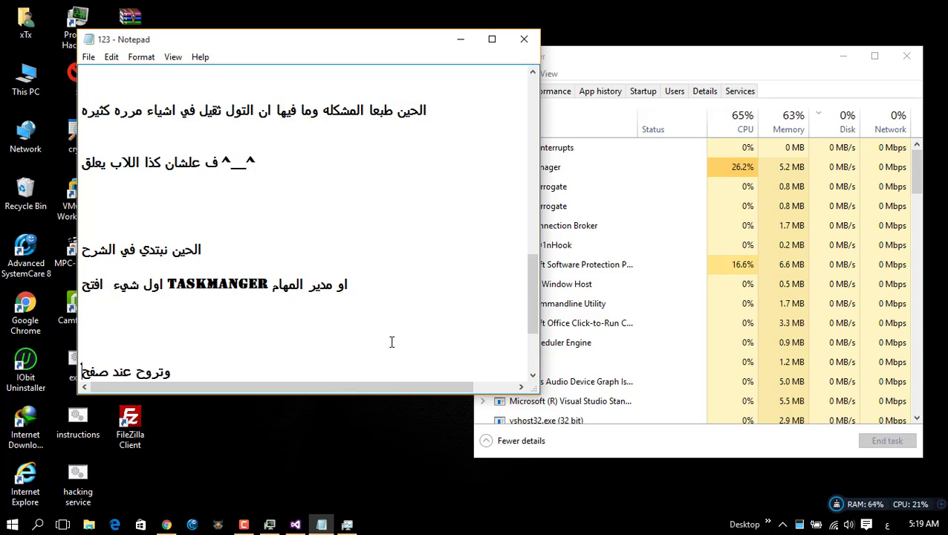
type("ه STAR")
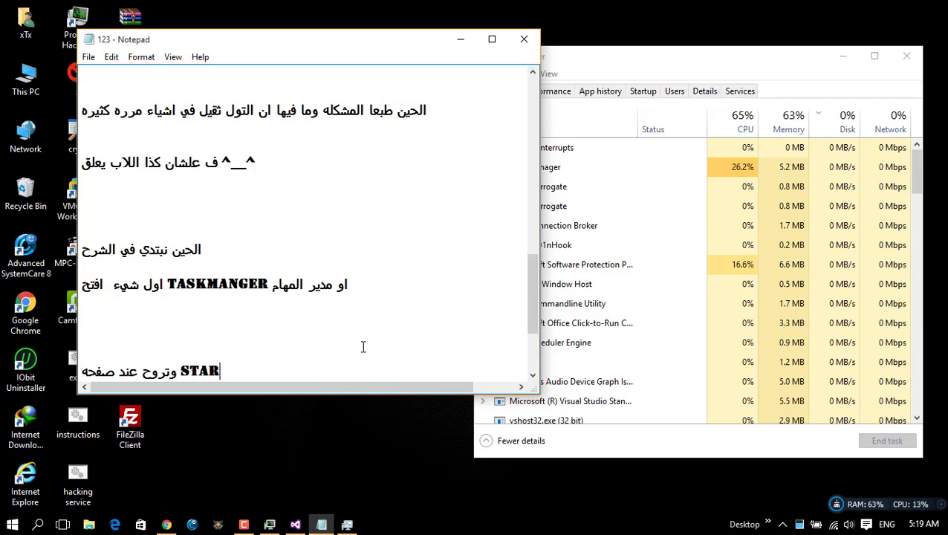
type("TUP")
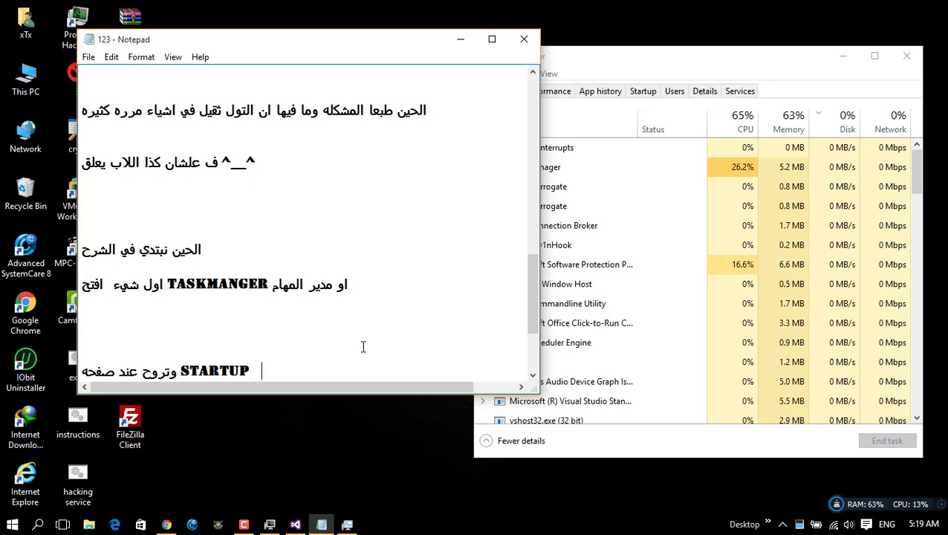
left_click(633, 94)
left_click(640, 92)
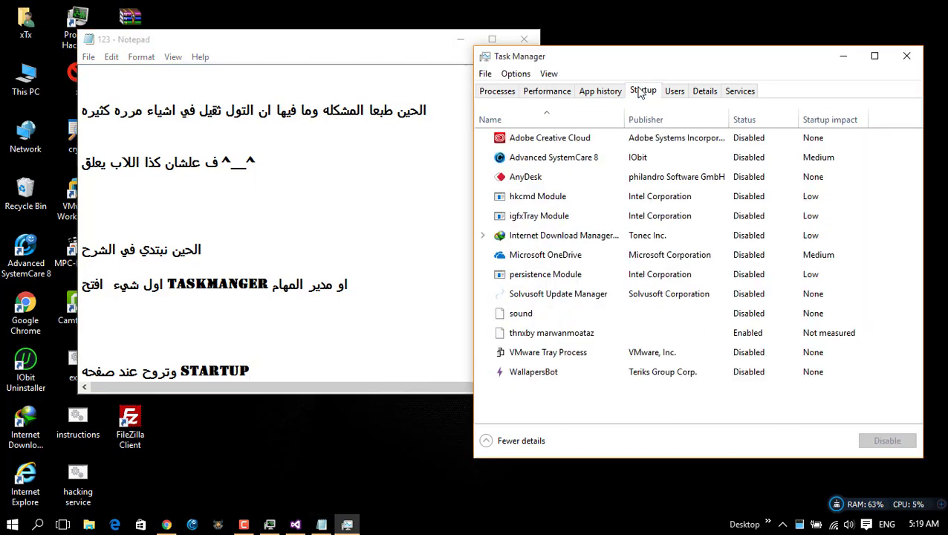
Leave two blank lines in the note and begin the next line in Arabic with "طبعا يمكن تحصل"
left_click(345, 370)
key("Return")
key("Return")
key("Return")
key("alt+shift")
type("ط")
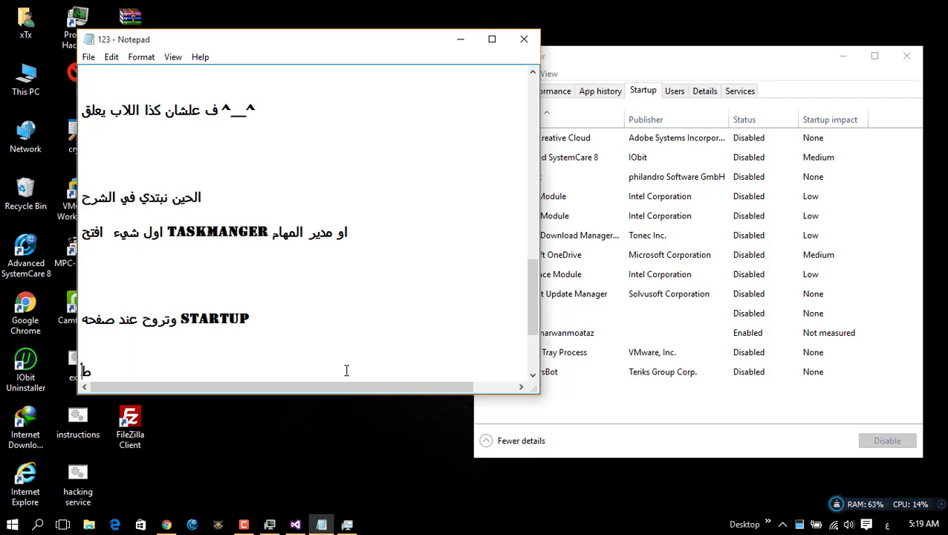
type("بعا يمكن تحصل")
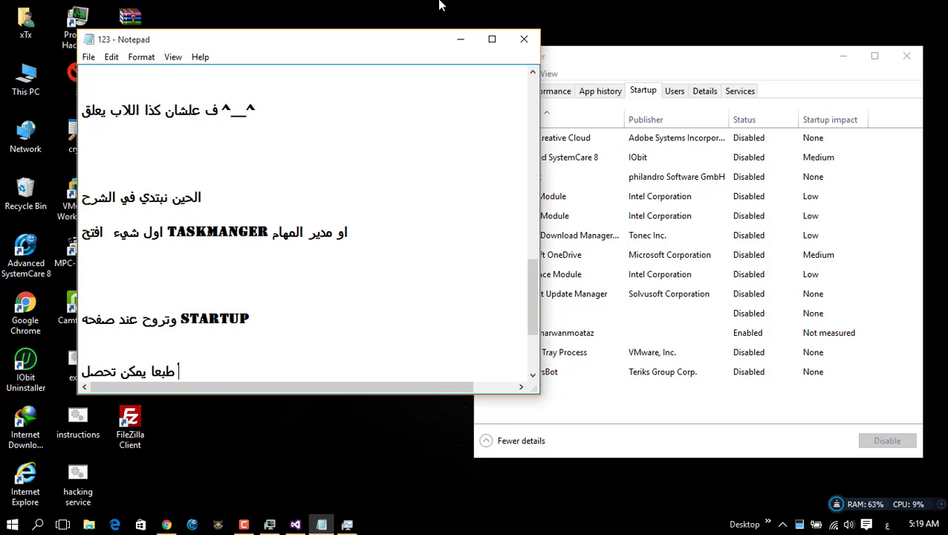
Move the note and Task Manager windows apart, and continue the last line with "اشياء مثل العندي هذي ويمكن لا"
left_click_drag(424, 38, 386, 48)
left_click_drag(560, 57, 626, 41)
left_click(231, 375)
type("اشياء مث")
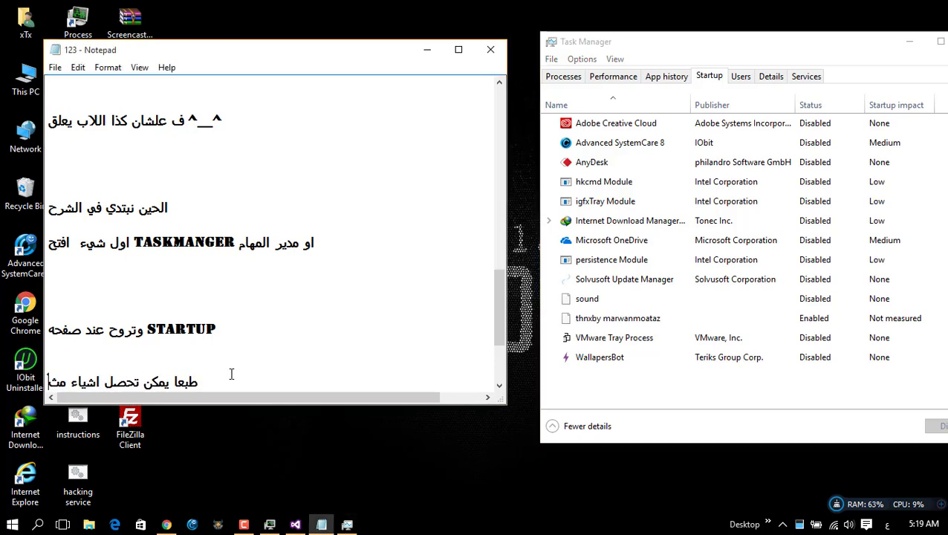
type("ل العندي هذي")
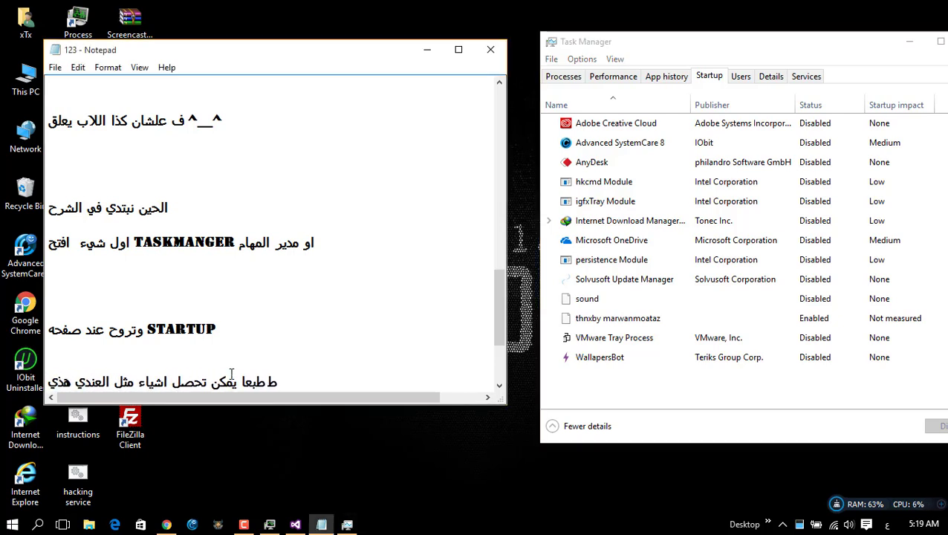
type(" ويمكن لا ي")
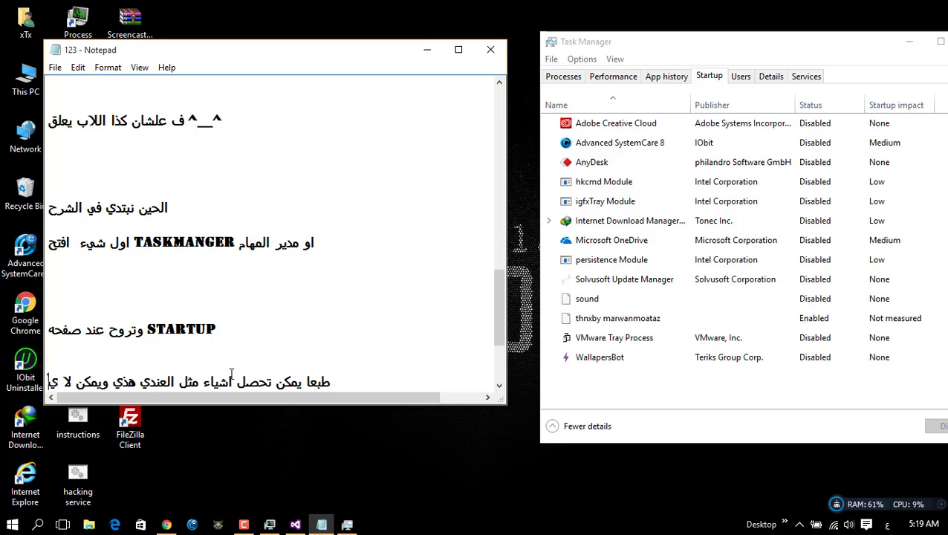
After a blank line, write "يعني اقصد مو نفس الشياء بس بتحصل حاجات عندك مثل كذا" and add blank lines below it
key("Return")
key("Return")
type("يعني اقص")
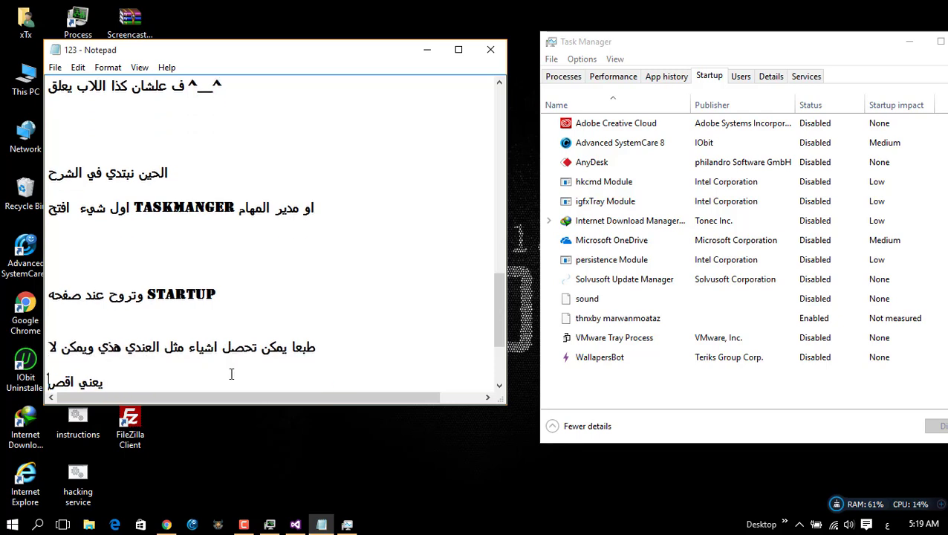
type("د مو نفس الشياء")
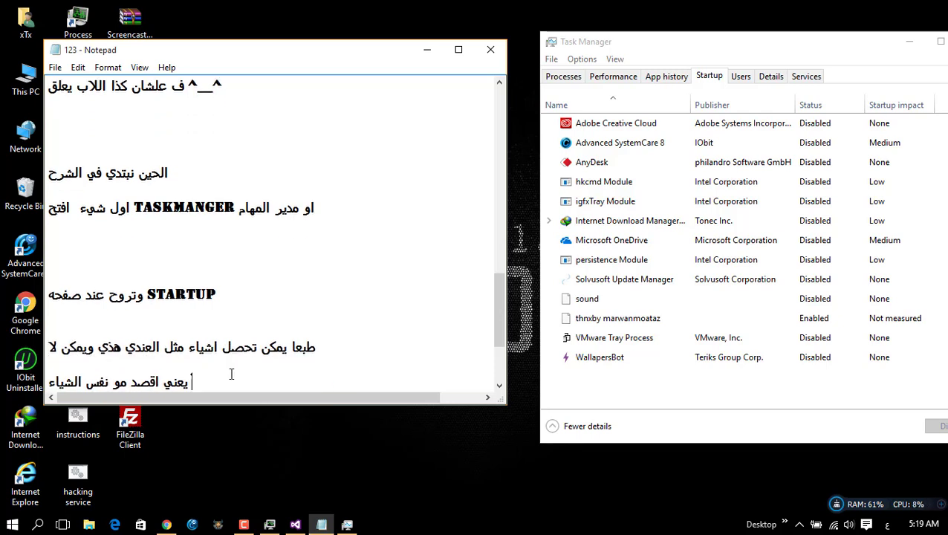
type(" بس بتحصل حاجا")
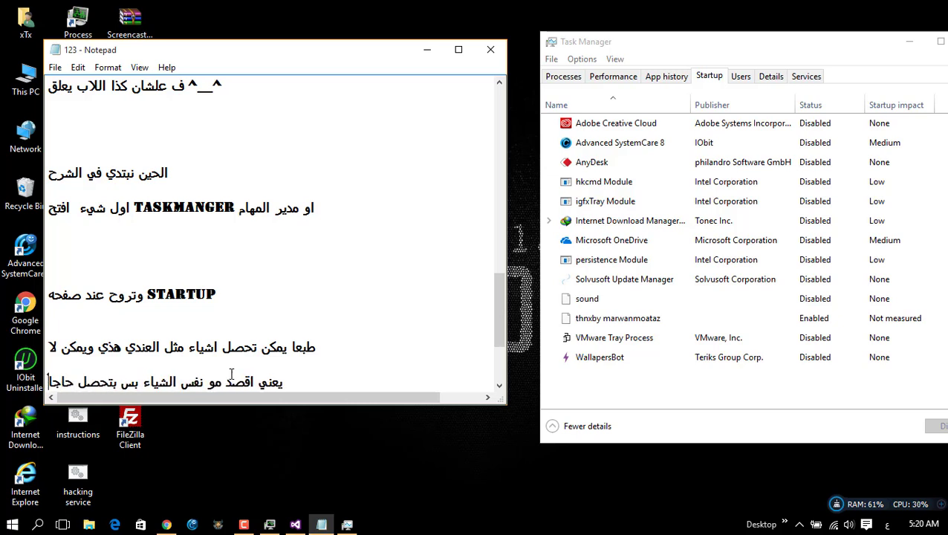
type("ت عندك مثل كذا")
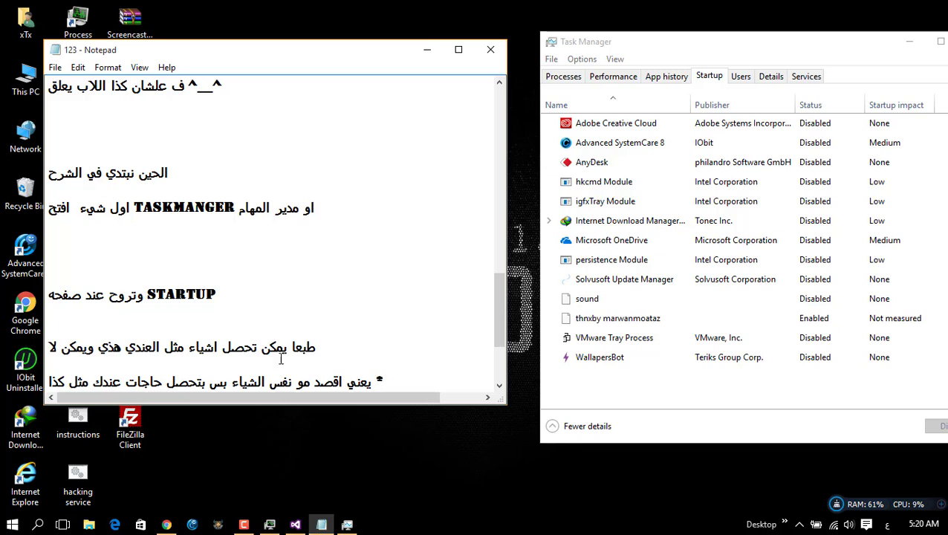
key("Return")
key("Return")
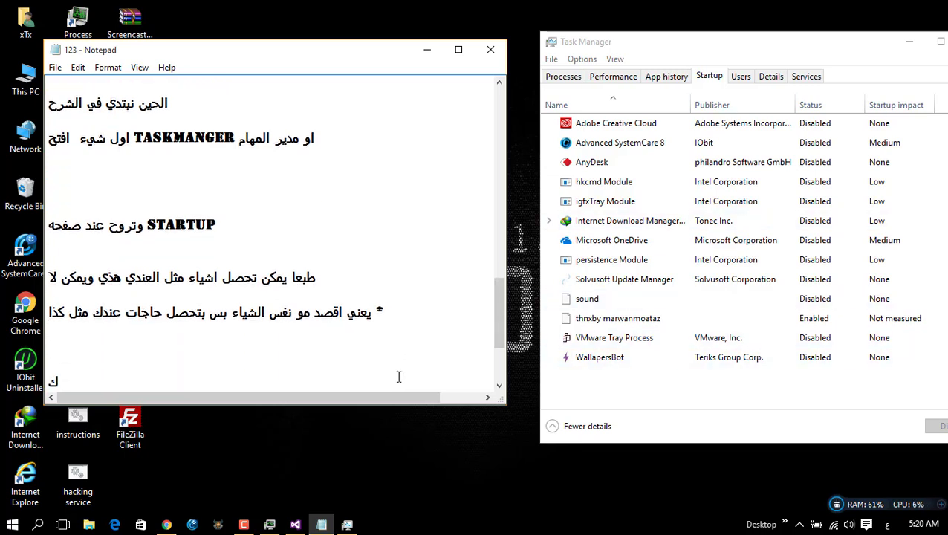
Select Adobe Creative Cloud in the startup list, and add the note line "تروح علي كل واحده وتسويها DISABLED او تعطيل"
left_click(608, 122)
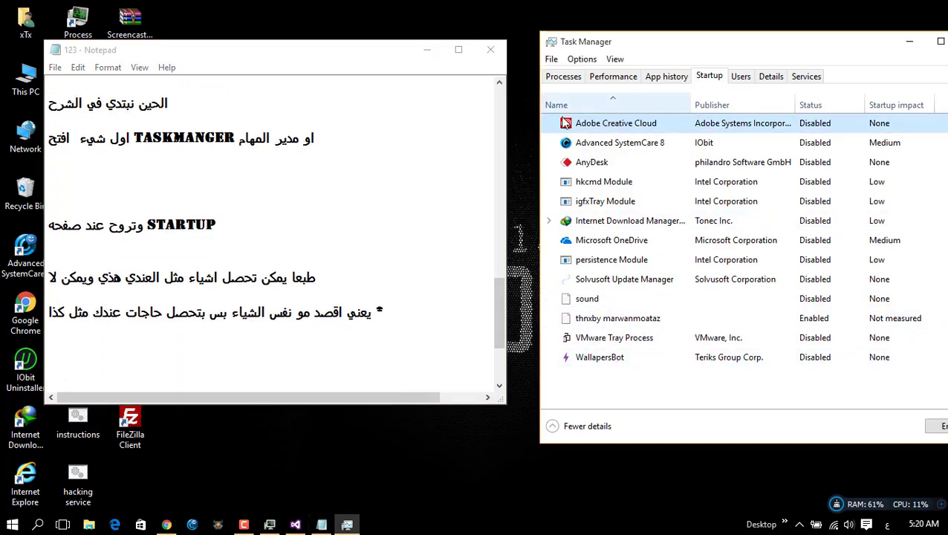
left_click(305, 348)
type("تروح عل")
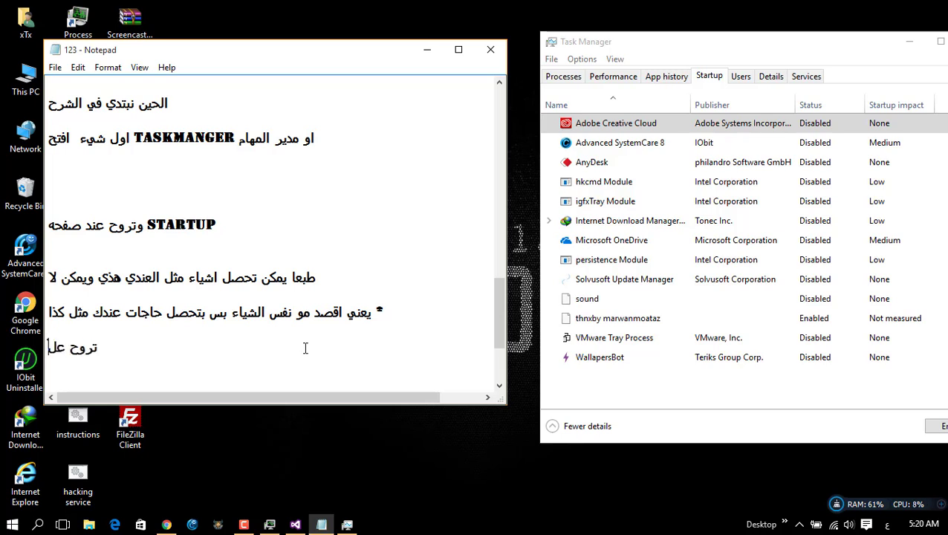
type("ي كل واحده ")
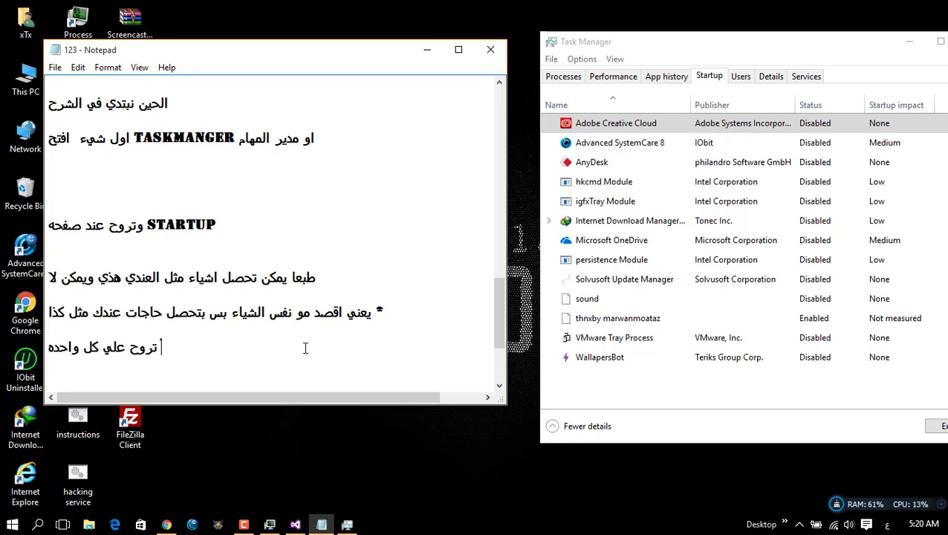
type("وتسويةا DISABLED او تعطيل")
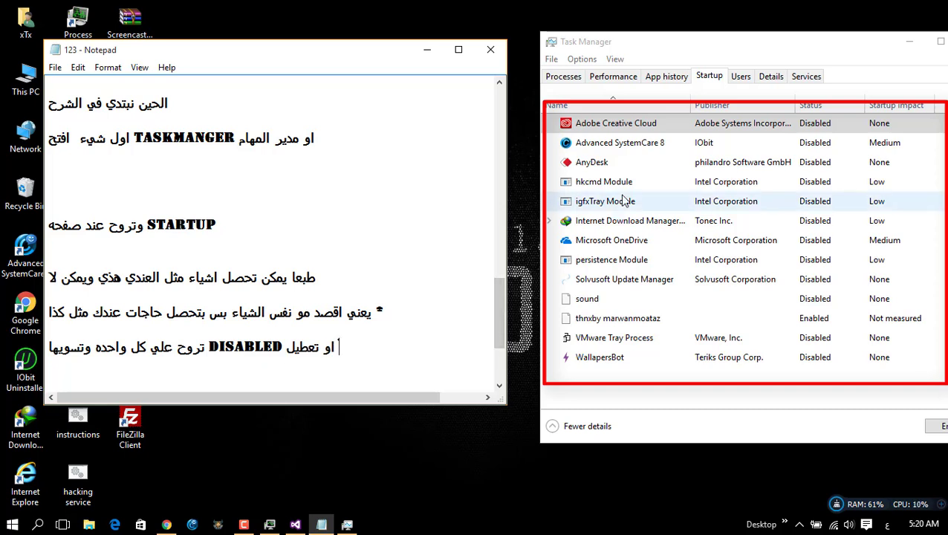
Demonstrate the startup toggle on Adobe Creative Cloud by enabling the entry and disabling it again
right_click(674, 125)
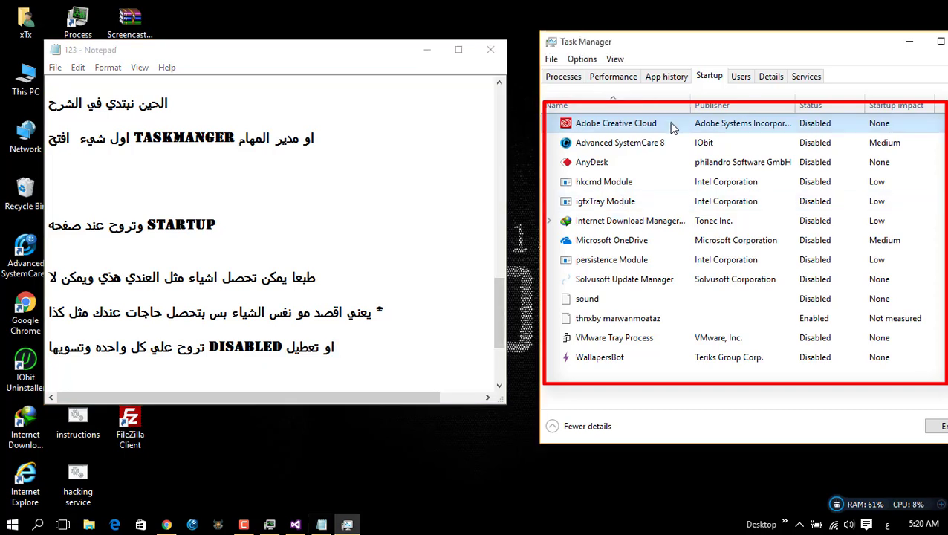
left_click(818, 125)
right_click(702, 121)
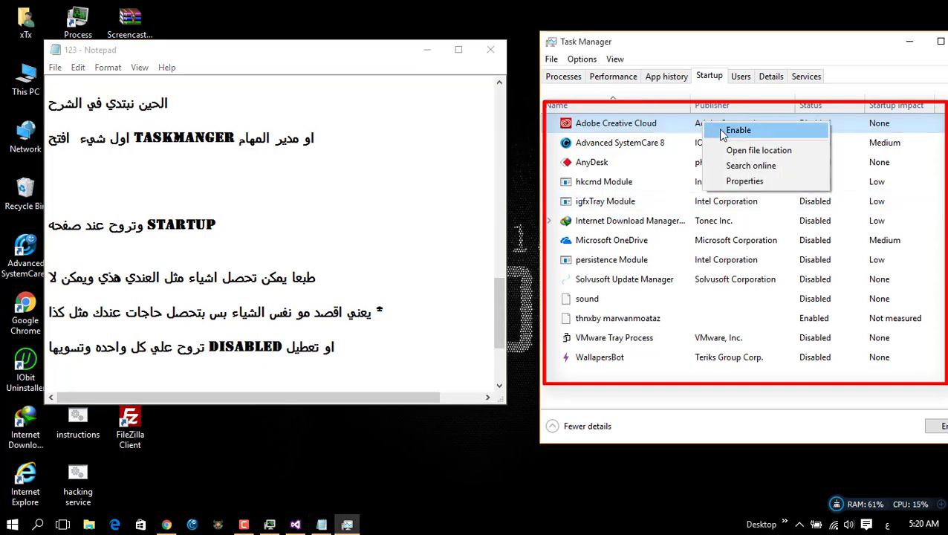
left_click(718, 129)
right_click(664, 124)
left_click(725, 133)
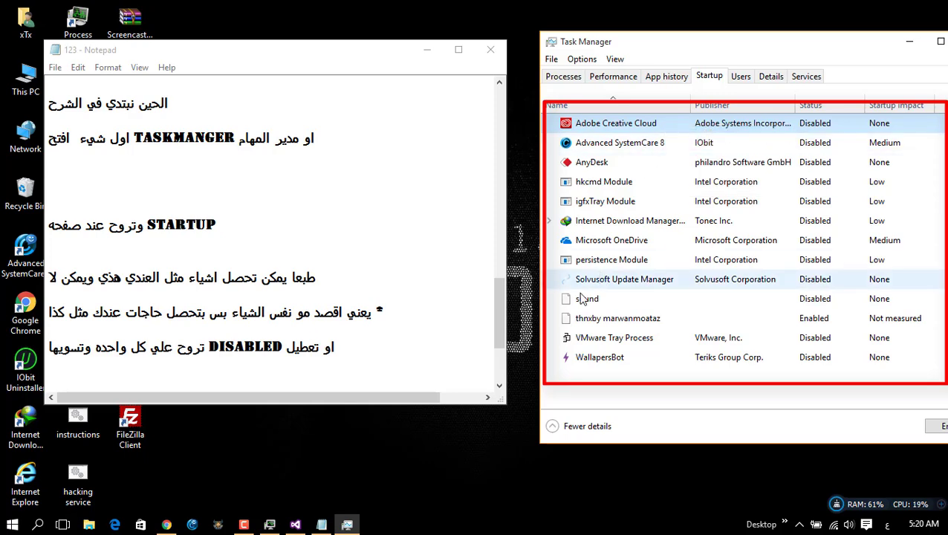
Leave blank lines after the DISABLED instruction and write "لين تحصل كلهم صارو DISABLED او معطلين كلهم" in the note
left_click(395, 346)
key("Return")
key("Return")
type("لين")
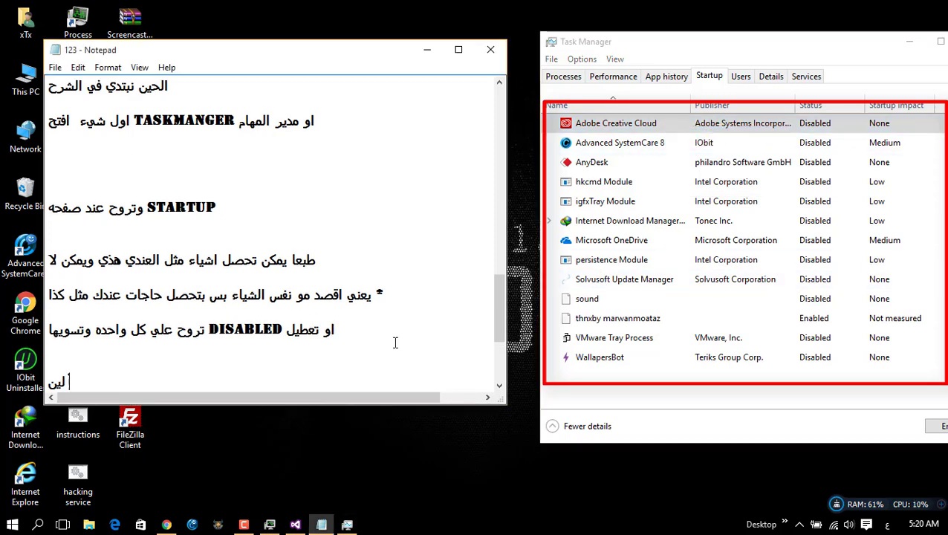
type(" تحصل كلهم صار")
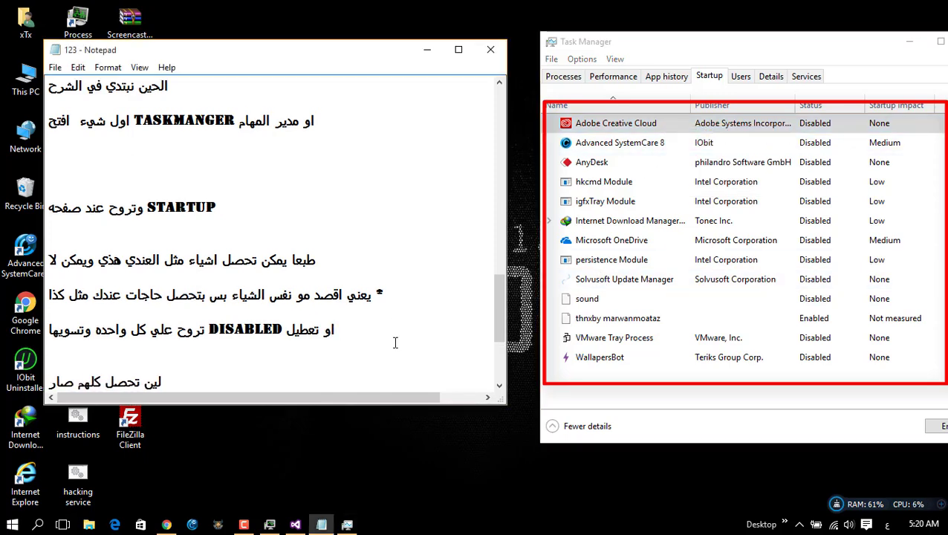
type("و")
key("alt+shift")
type("DISABLE")
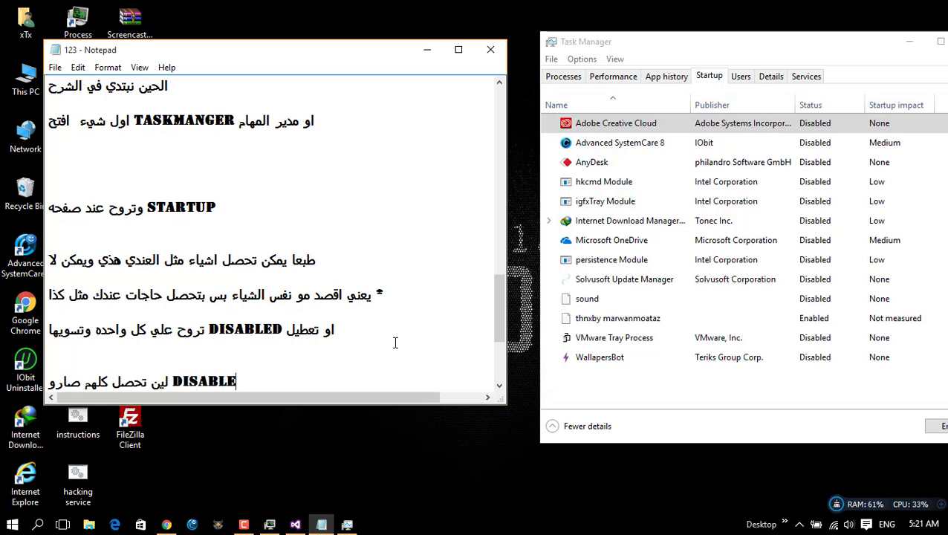
type("D")
key("alt+shift")
type("او معطلين")
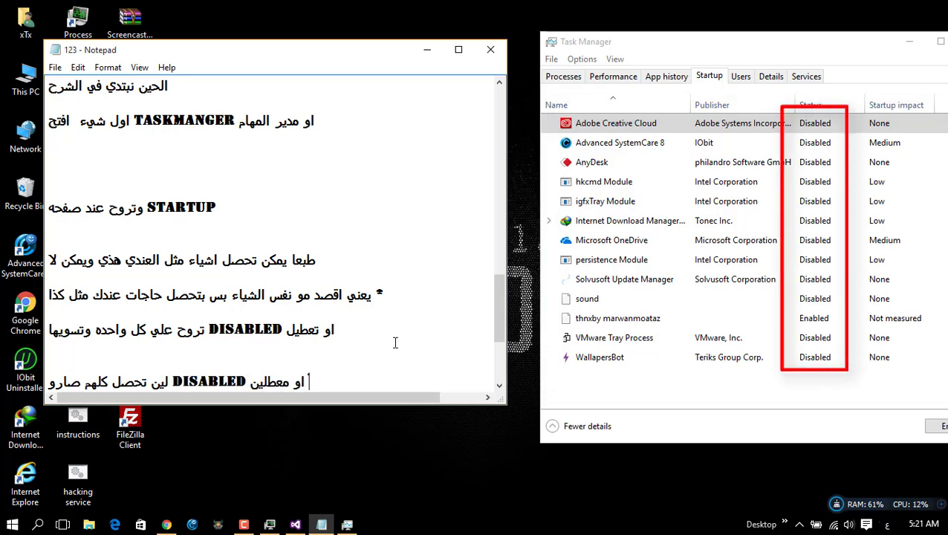
type(" كلهم")
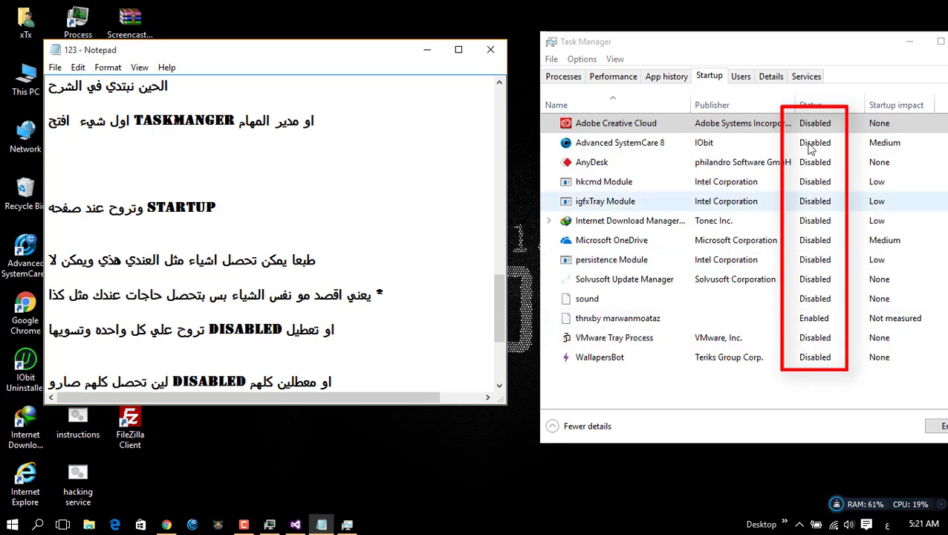
Leave several blank lines below the last instruction and write "كذا خلصنا اول شيء" in the note
key("Return")
key("Return")
key("Return")
key("Return")
key("Return")
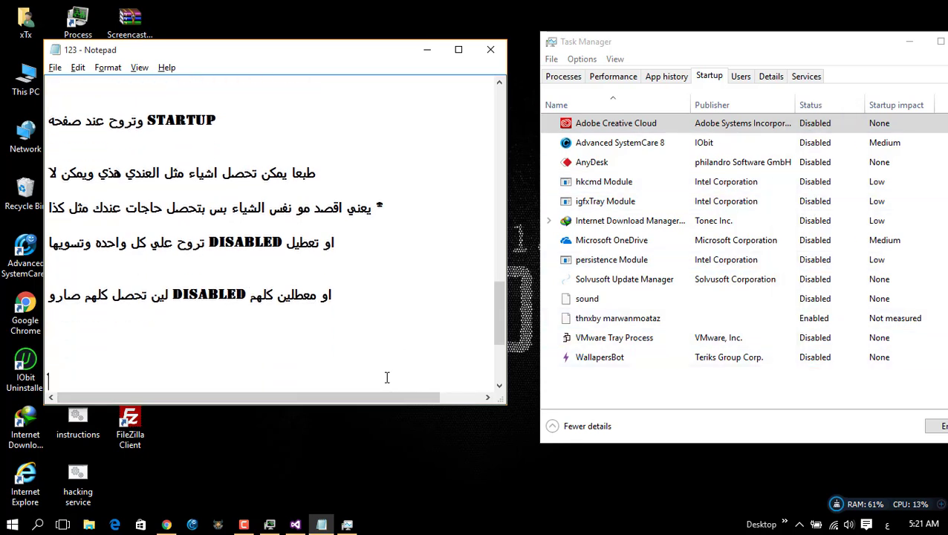
type("كذا خلصنا اول شيء")
key("Return")
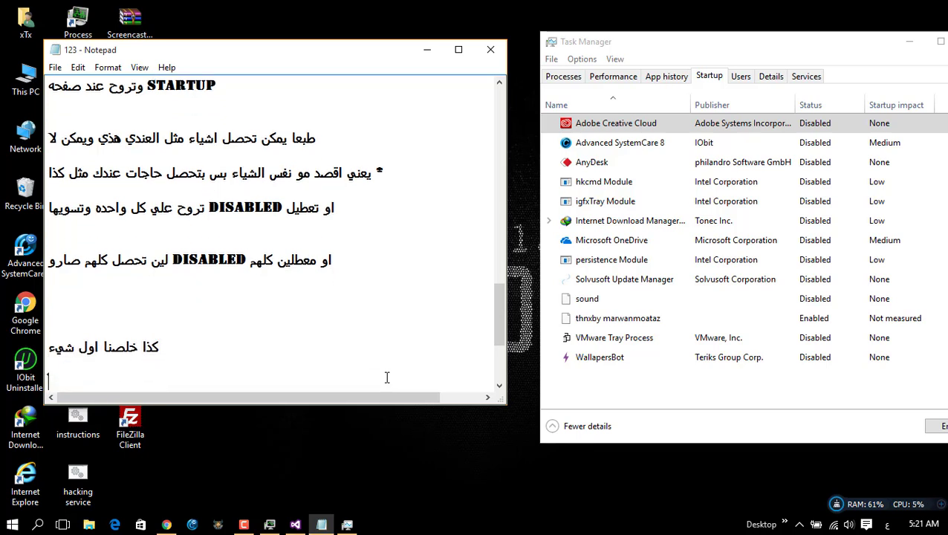
Add the line "ثاني شيء والاهم" after blank lines, and undo the false start typed below it
key("Return")
key("Return")
type("ثاني شيء والاهم")
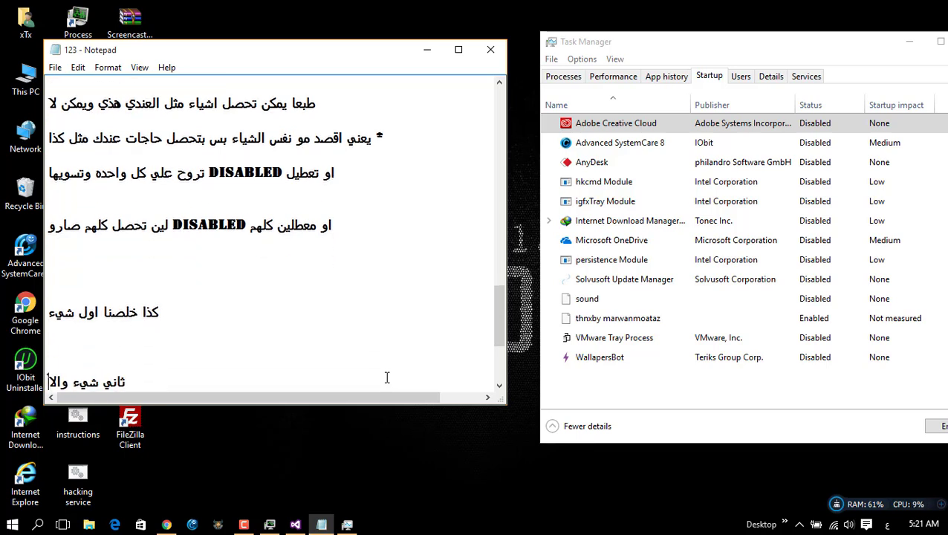
key("Return")
key("Return")
key("Return")
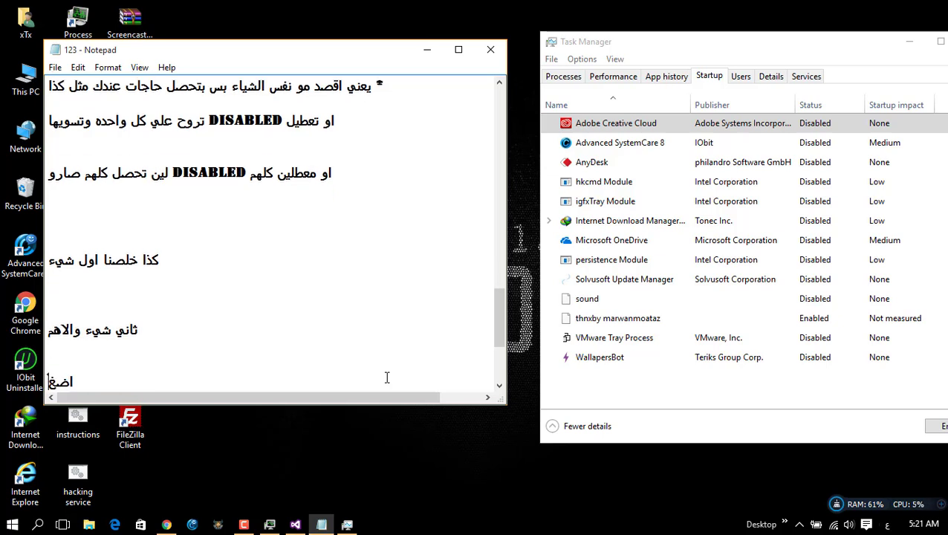
key("ctrl+z")
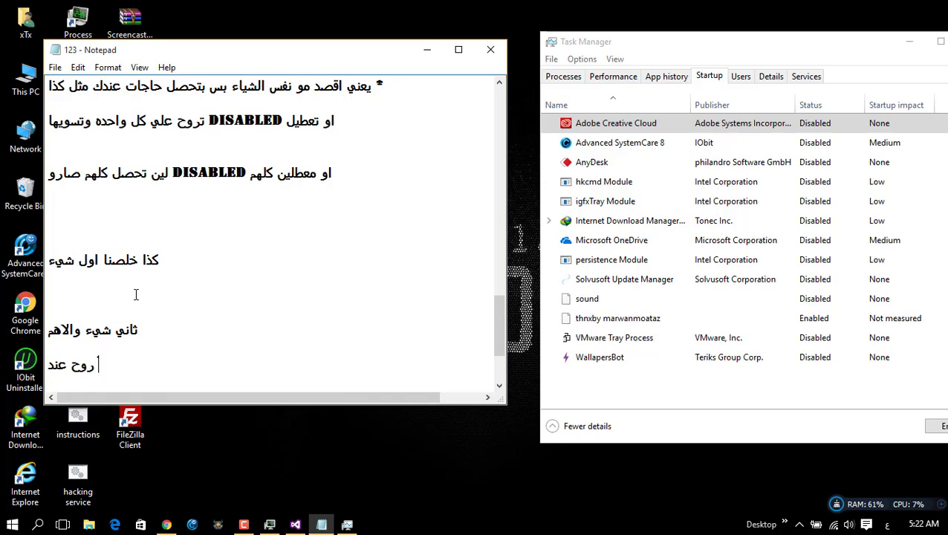
Write the note line "روح عند FILE + RUN NEW TASK", showing Task Manager's File commands while writing it
left_click(552, 60)
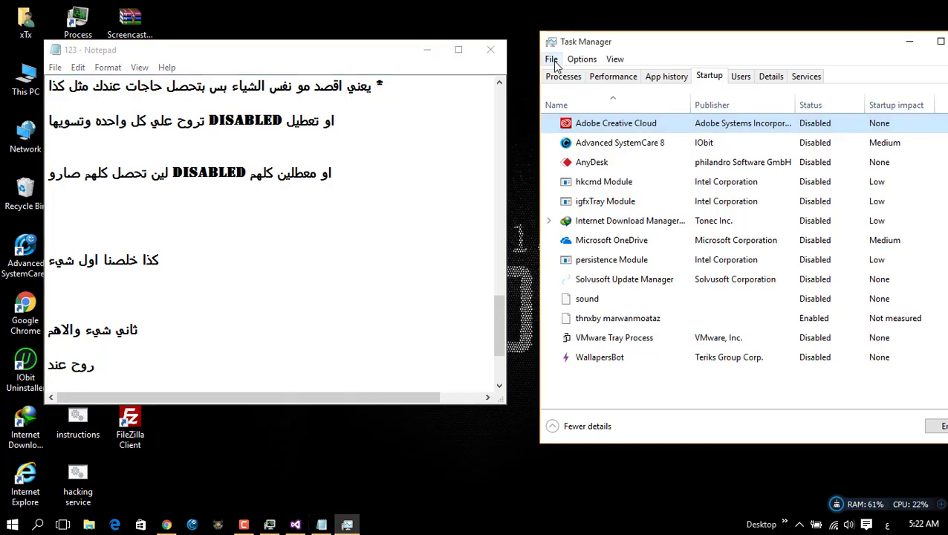
left_click(165, 359)
type("س")
key("BackSpace")
key("alt+shift")
type("G")
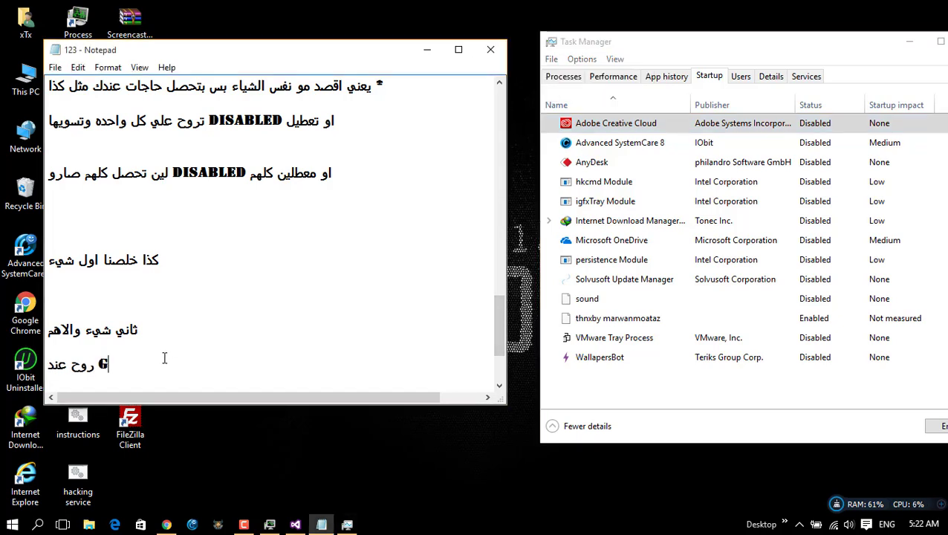
left_click(554, 43)
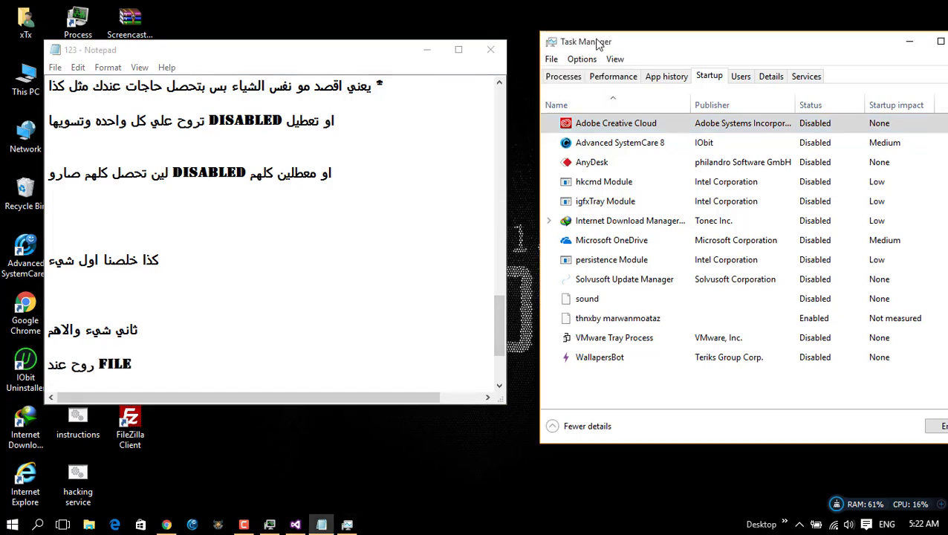
left_click(553, 60)
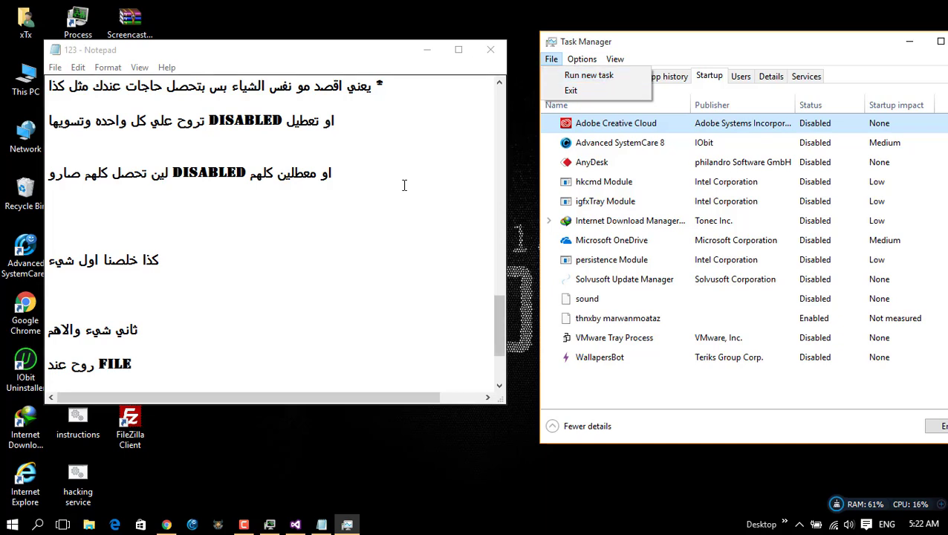
left_click(211, 359)
type("RUN")
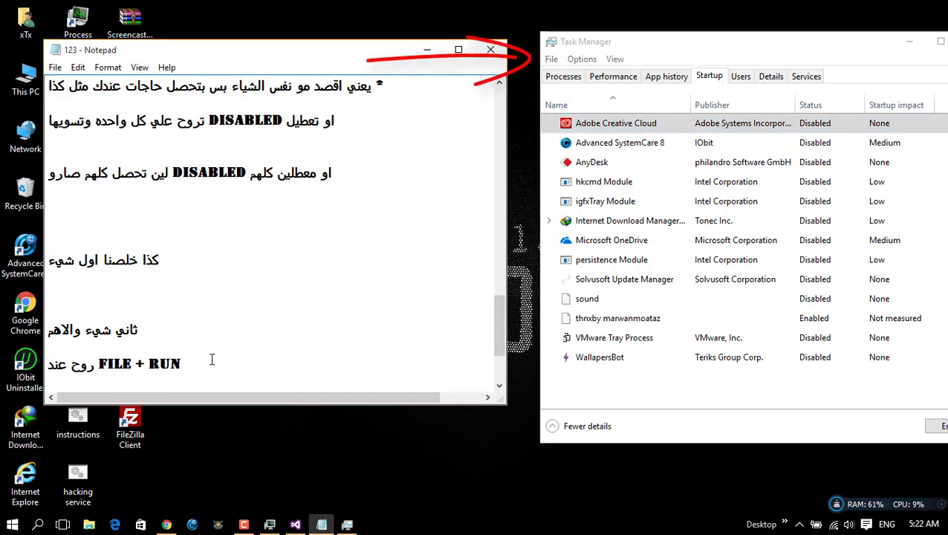
type(" NEW TASK")
Open Task Manager's Create new task dialog, then write "وتكتب هذي في المربع SERVICES.MSC" in the note and highlight SERVICES.MSC
left_click(551, 59)
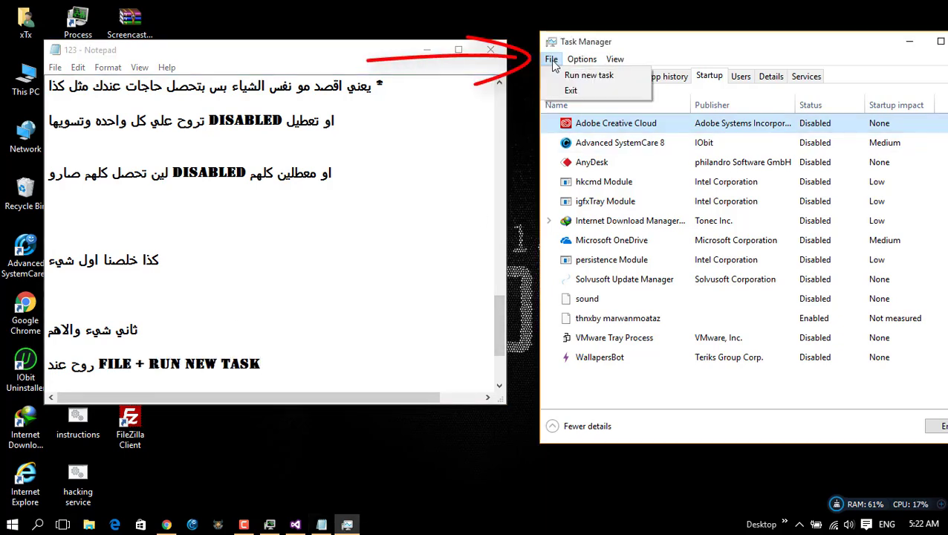
left_click(584, 76)
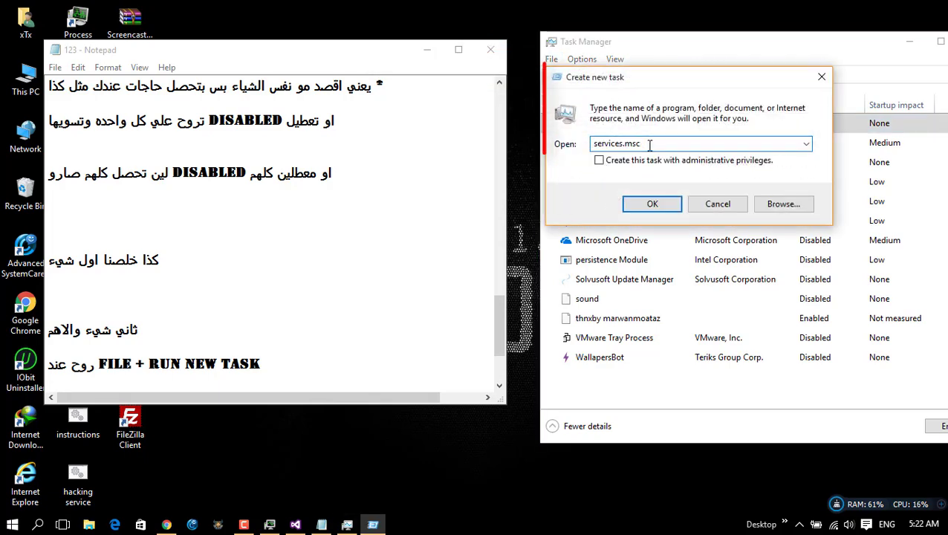
left_click(357, 372)
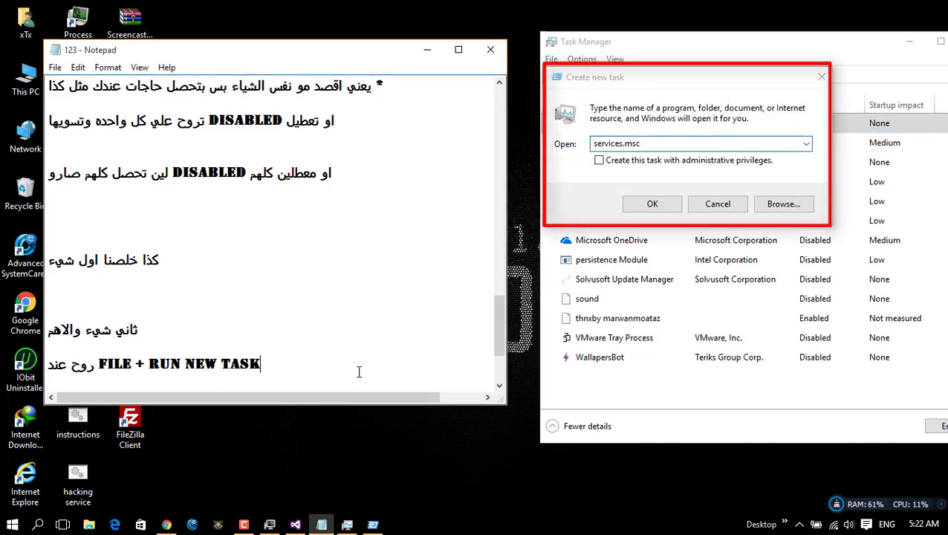
key("Return")
type("وتكتب ")
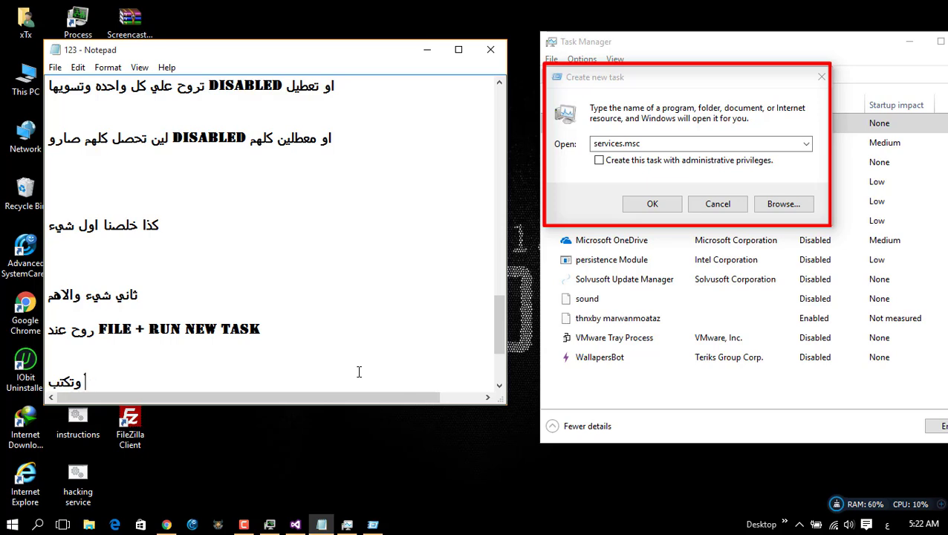
type("هذي")
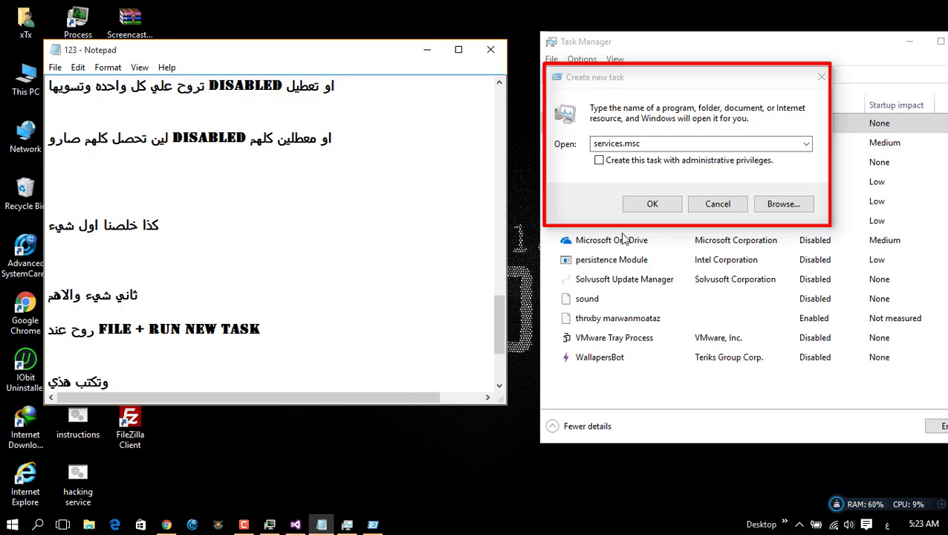
type(" في المربع")
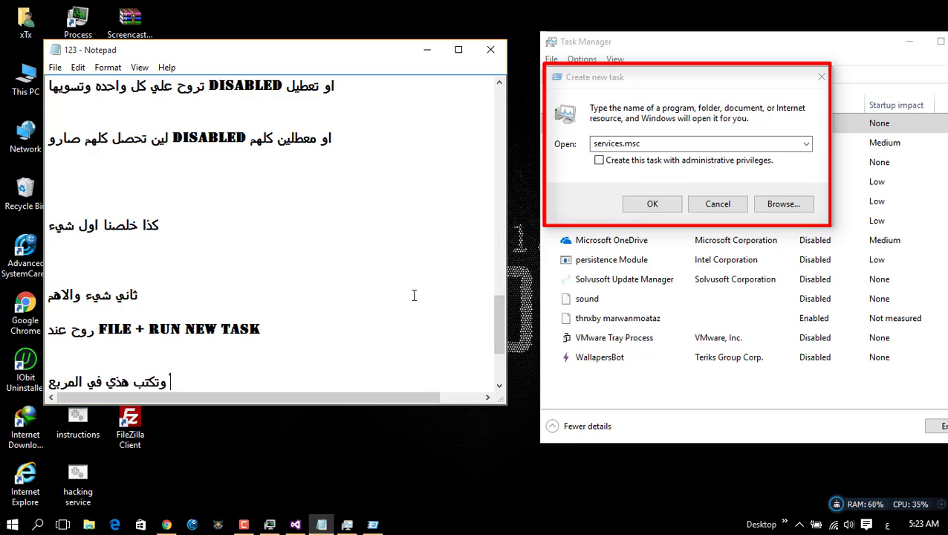
type("SERVICES.MSC")
left_click_drag(279, 381, 172, 381)
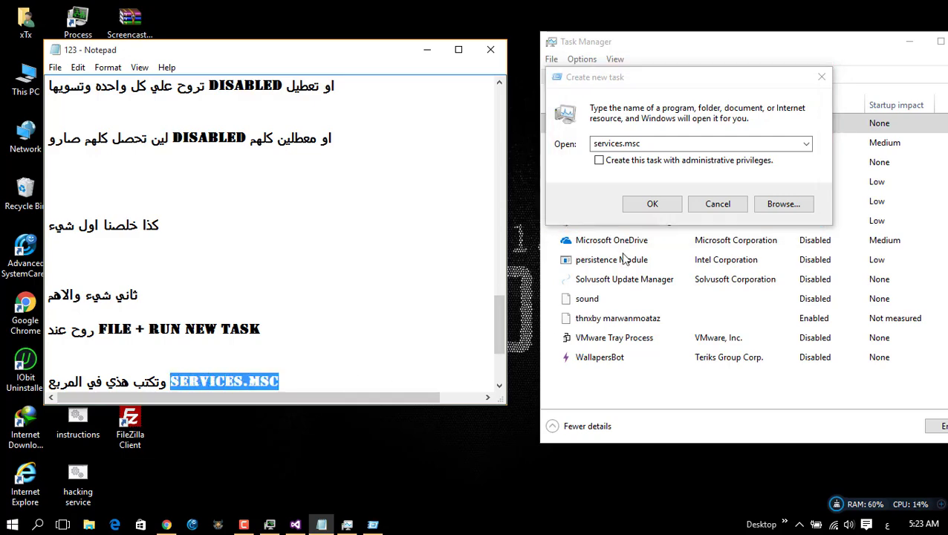
Run services.msc from the Create new task dialog, and add the note line "وتضغط OK"
left_click(637, 212)
left_click(315, 381)
key("Return")
key("Return")
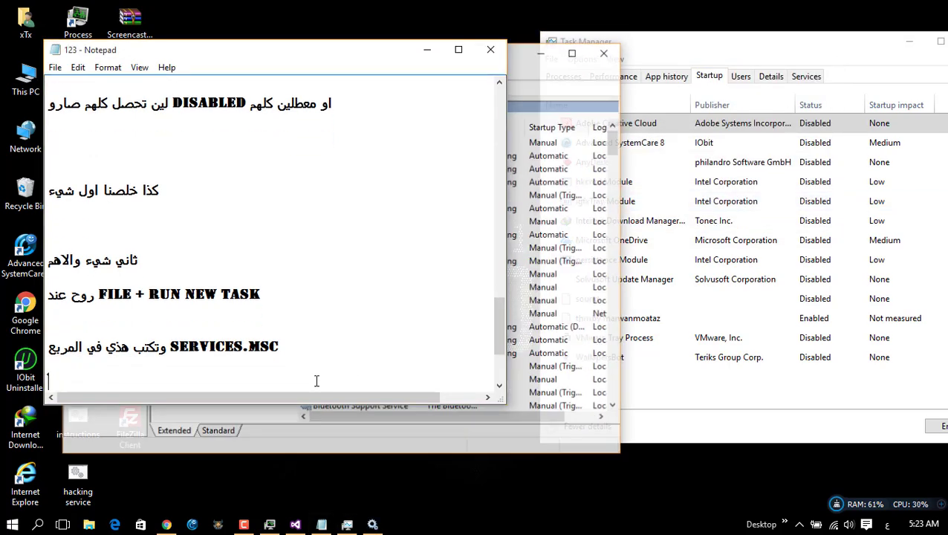
type(",JQY'")
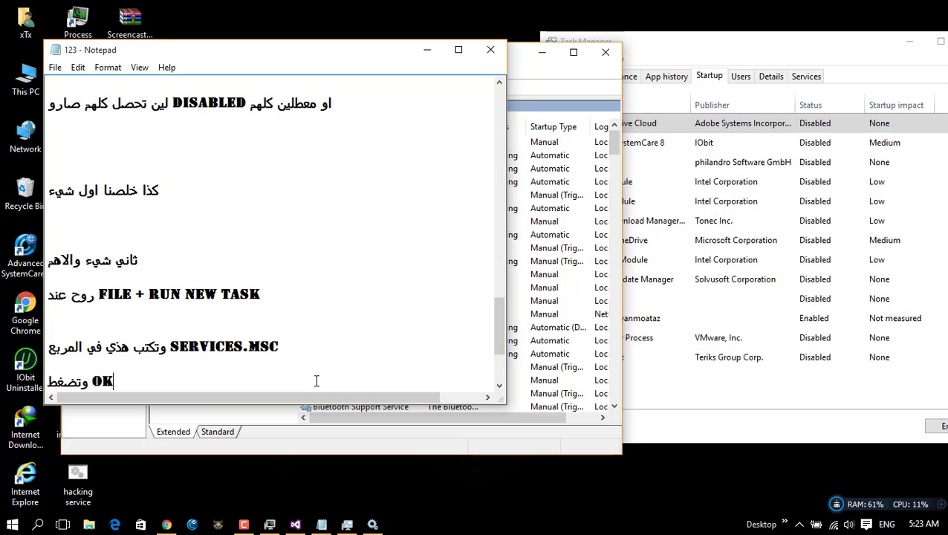
Bring the Services window forward, move it away from the note, and minimize the Notepad window
left_click(504, 449)
left_click_drag(384, 61, 660, 55)
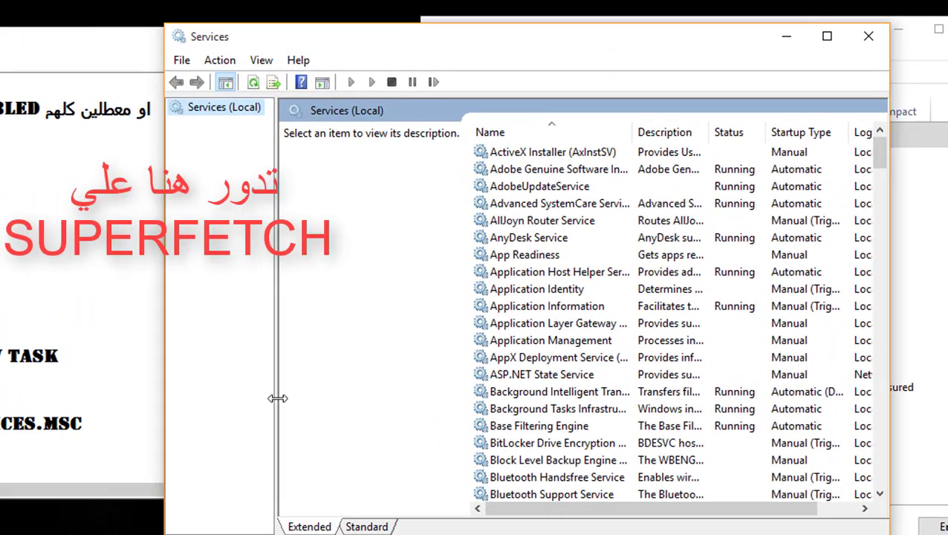
left_click(148, 399)
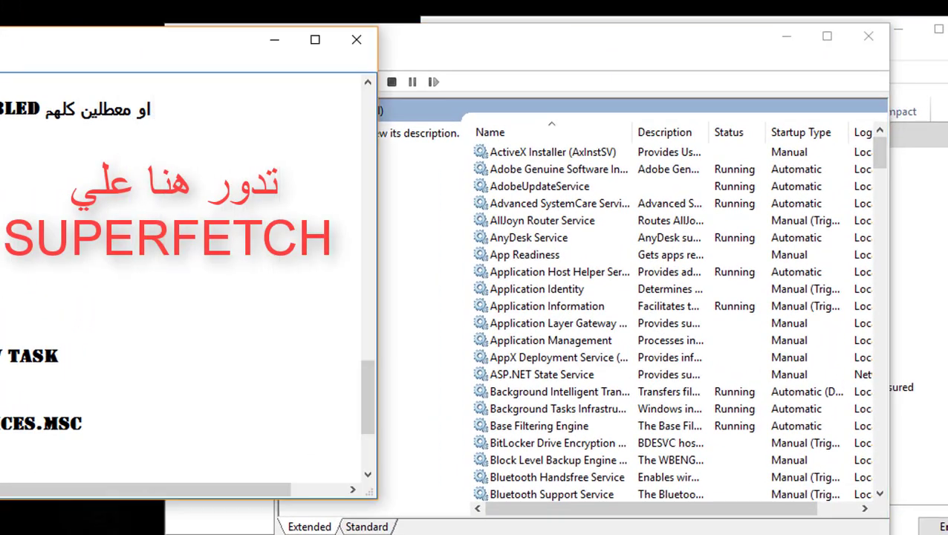
scroll(366, 372, "down", 2)
left_click(276, 38)
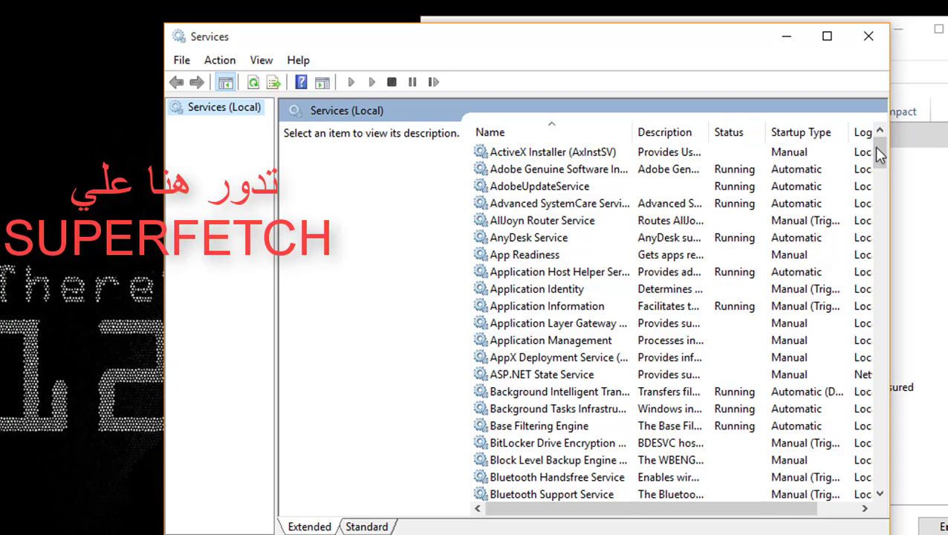
Locate and select the Superfetch service in the Services list, and briefly show its available commands
scroll(877, 151, "down", 2)
left_click(739, 332)
key("s")
key("s")
key("s")
key("s")
key("s")
key("s")
key("s")
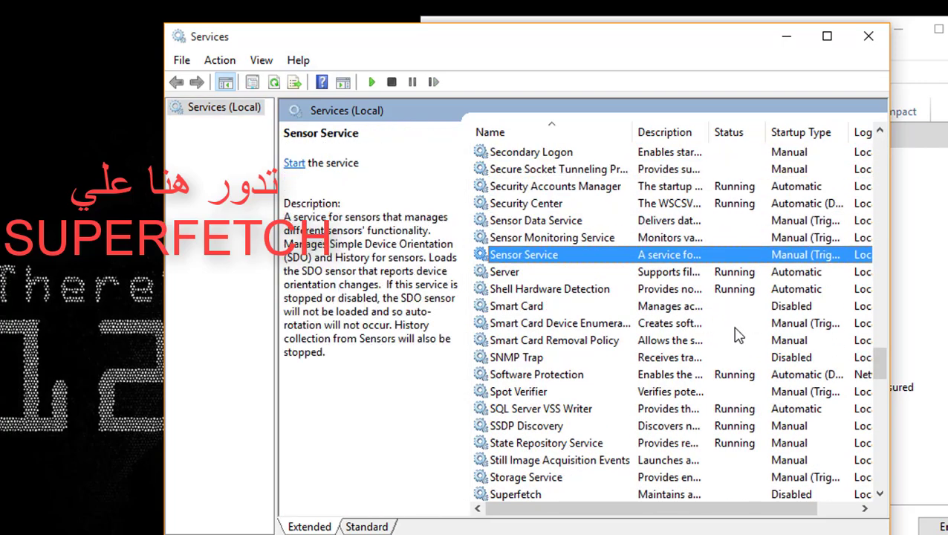
key("s")
key("s")
key("s")
key("s")
key("s")
key("s")
key("s")
key("s")
key("s")
key("s")
key("s")
key("s")
key("s")
key("s")
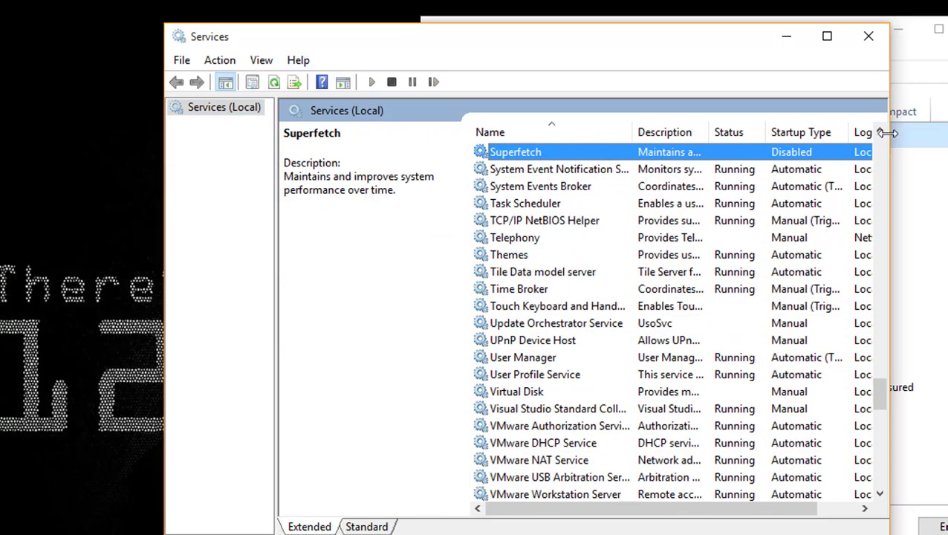
scroll(885, 132, "up", 1)
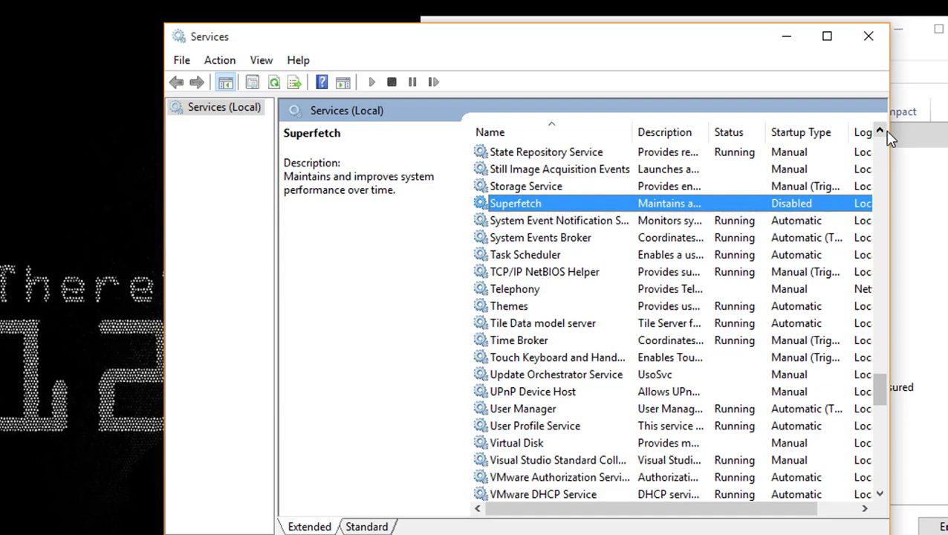
right_click(517, 211)
key("Escape")
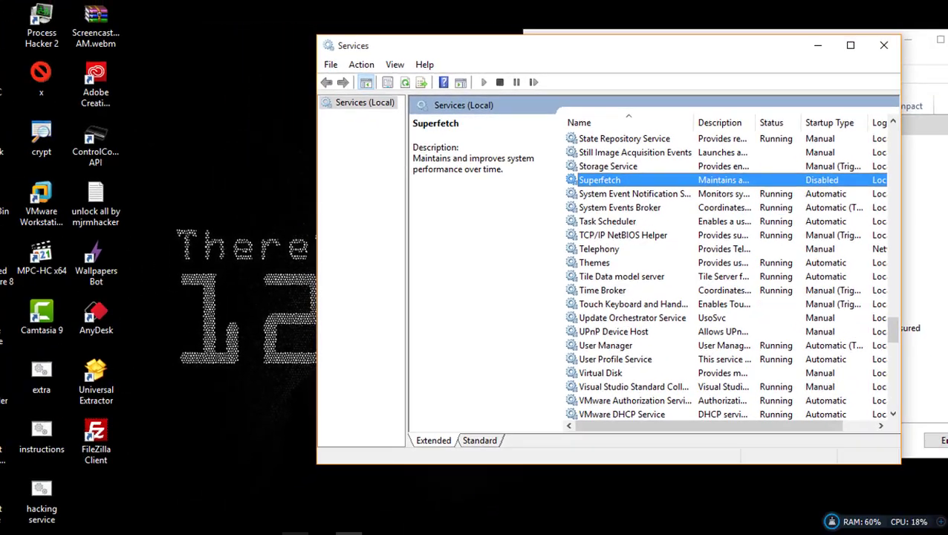
Switch back to Notepad and write the line "يوم تحصل SUPER FETCH اضغط كلك يمين و اخصاص"
key("alt+Tab")
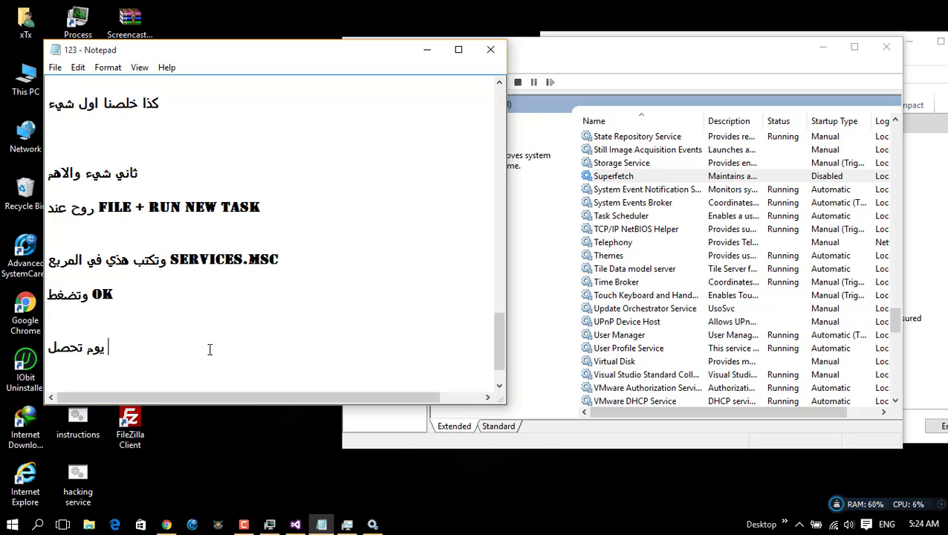
type("SUPER FETCH اضغط")
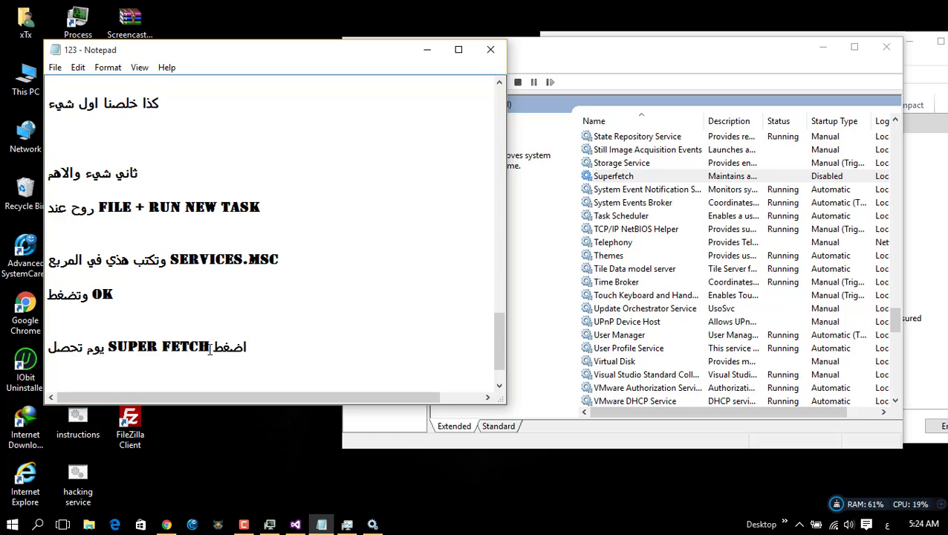
type(" كلك يمين و ا")
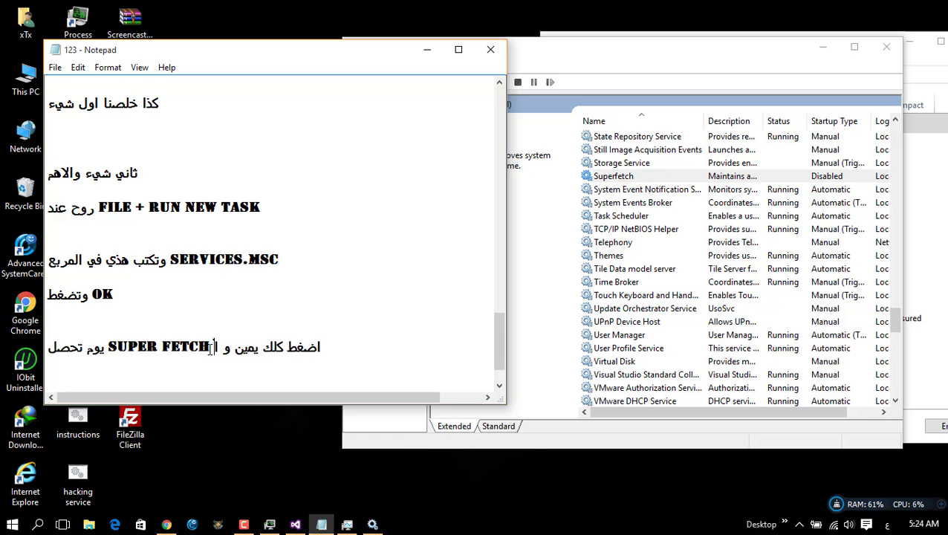
type("خصايص")
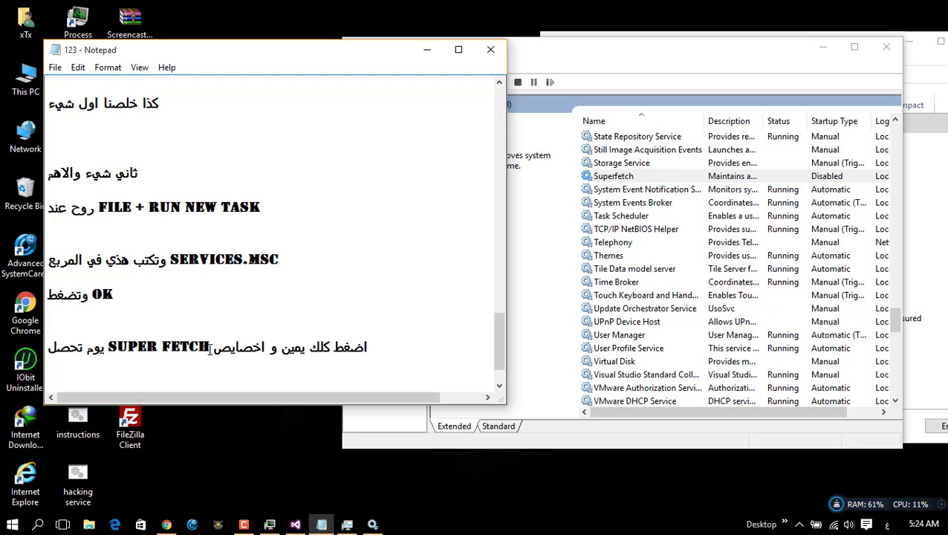
key("BackSpace")
key("BackSpace")
type("ئ")
Open the properties of the Superfetch service in the Services window
left_click(587, 174)
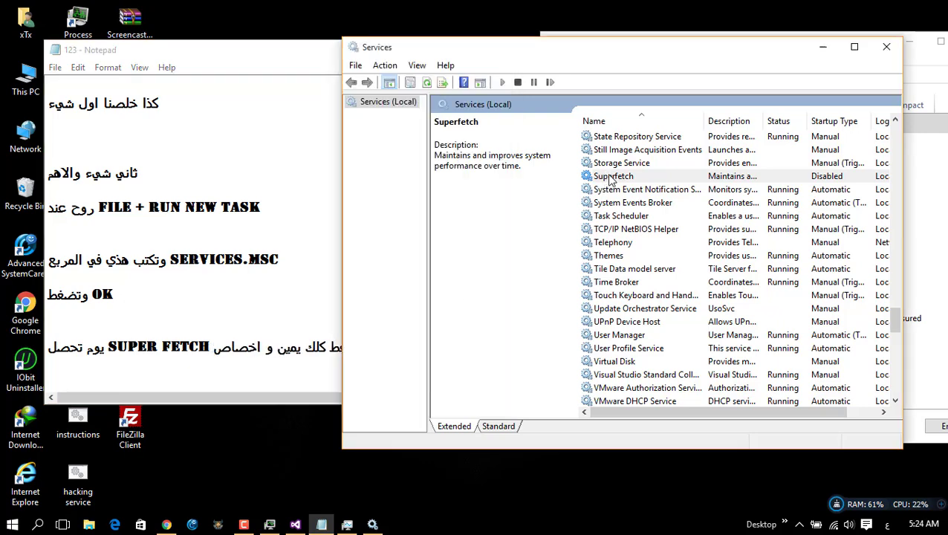
right_click(622, 177)
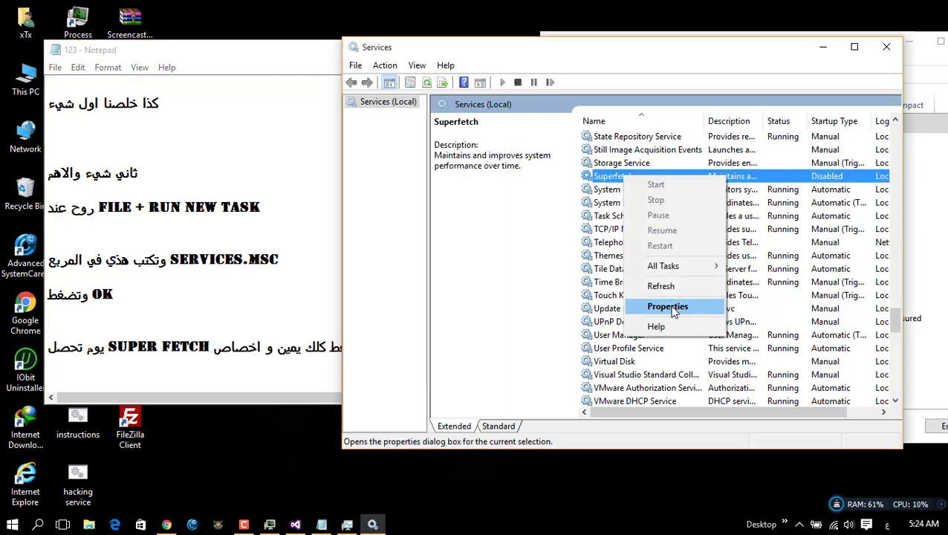
left_click(673, 311)
Return to the note, leave several blank lines, and write "وبعدها تروح هنا تسوي DISABLED"
left_click(280, 367)
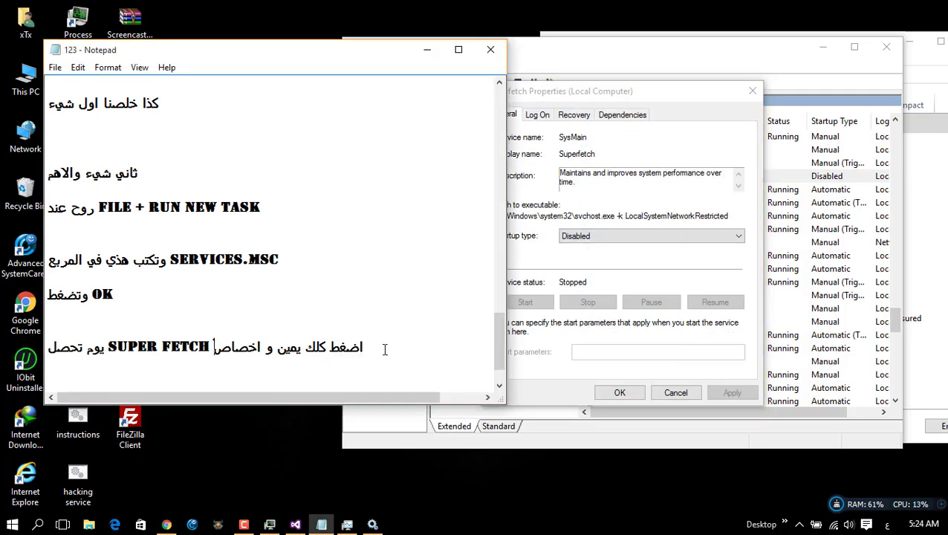
key("Return")
key("Return")
key("Return")
key("Return")
key("Return")
key("Return")
type("وبع")
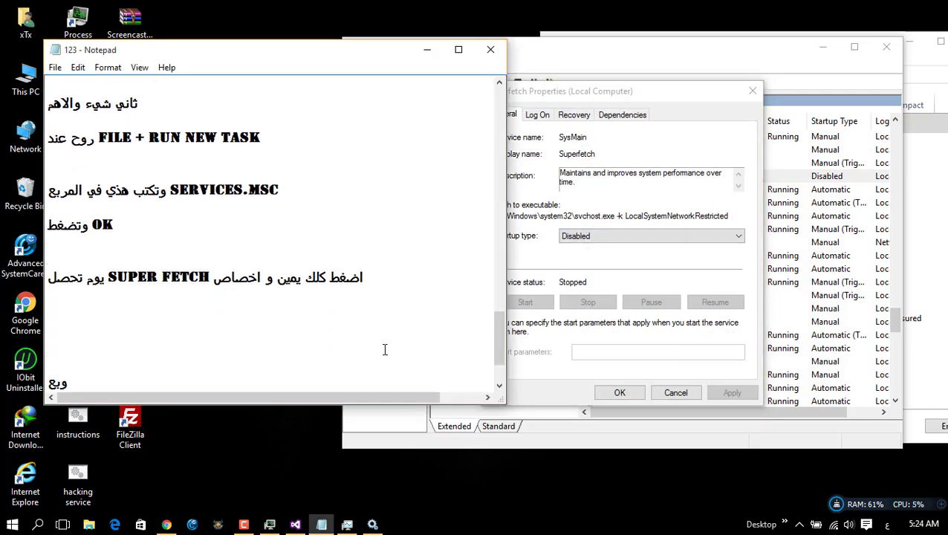
type("دها تروح هنا تسوي DISABLED")
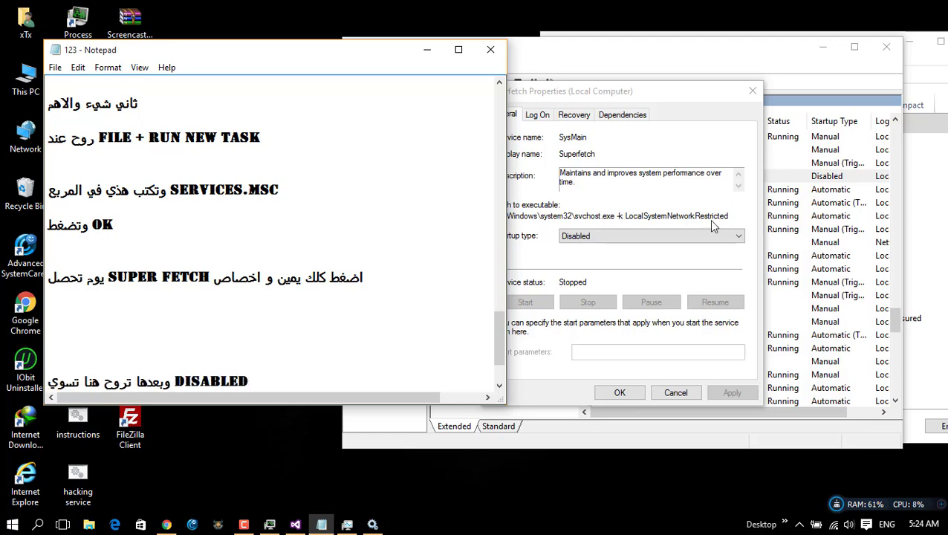
Set the Superfetch service's startup type to Disabled in its properties
left_click(712, 235)
left_click(595, 275)
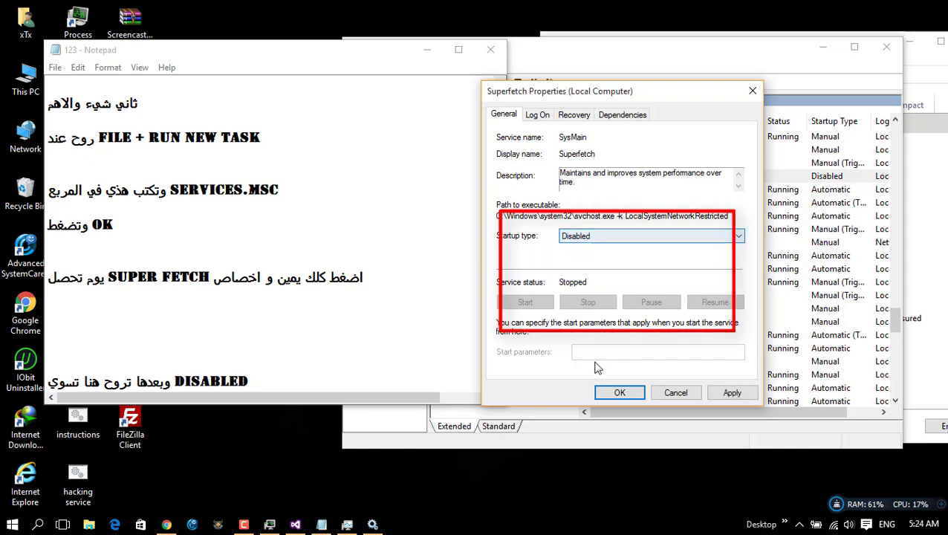
Return to the Notepad note and write "وتسوي APPLY" on a new line below the DISABLED line
left_click(311, 390)
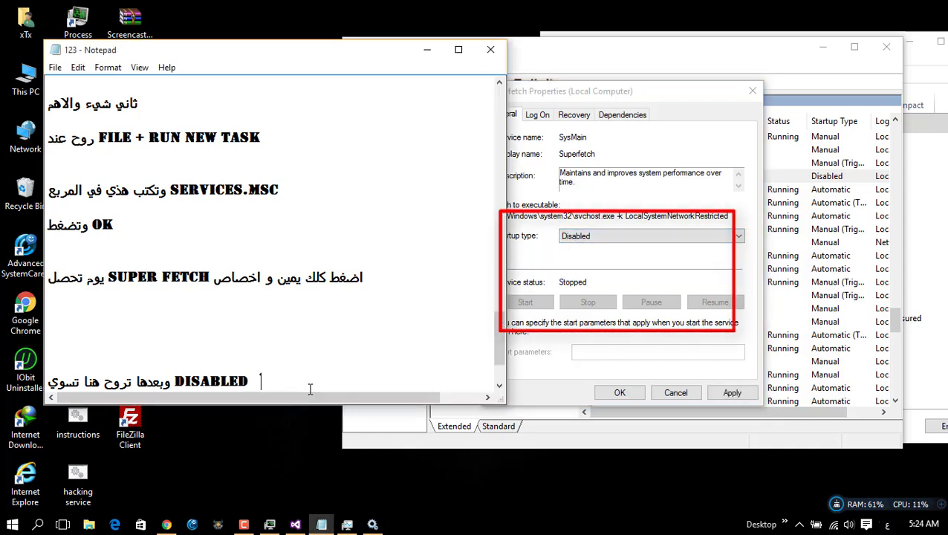
key("Return")
type("وتسوي")
key("alt+shift")
type("APPLY")
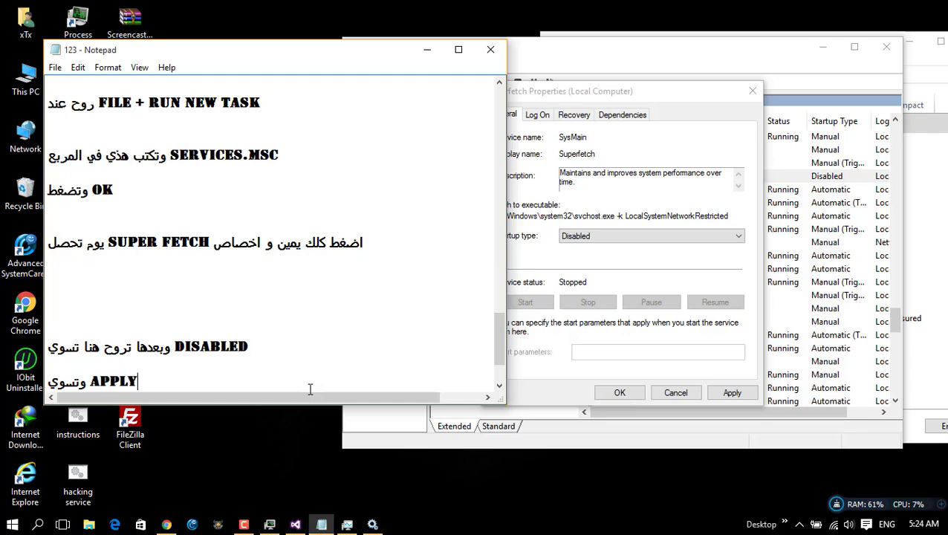
Apply the Superfetch startup setting and close the properties dialog with OK
left_click(730, 393)
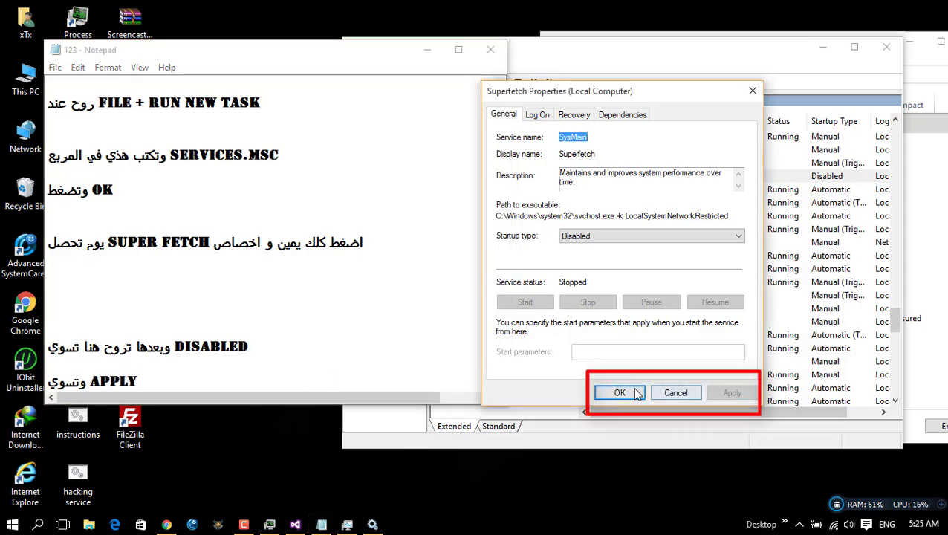
left_click(621, 393)
Extend the note's last line to "وتسوي APPLY + OK" and leave several blank lines below it
type("PPLY + OK")
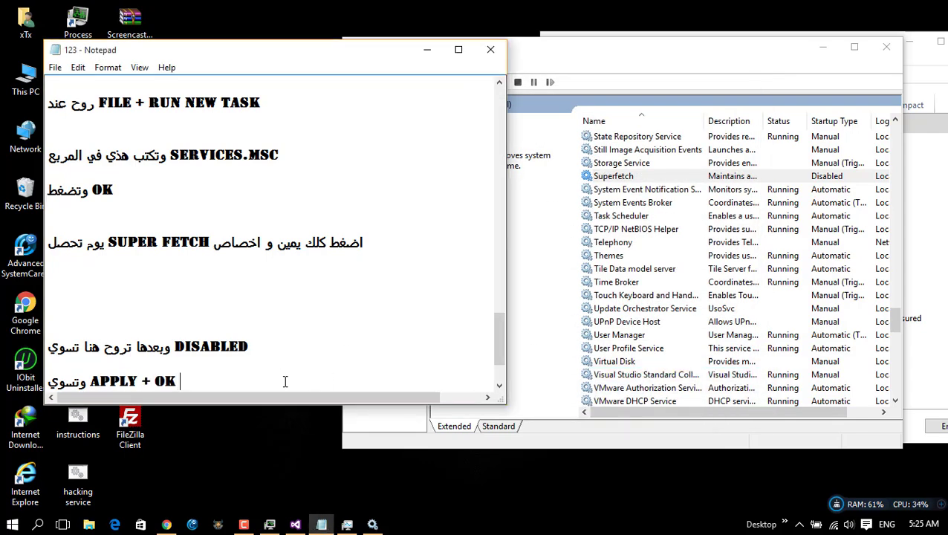
key("Return")
key("Return")
key("Return")
key("Return")
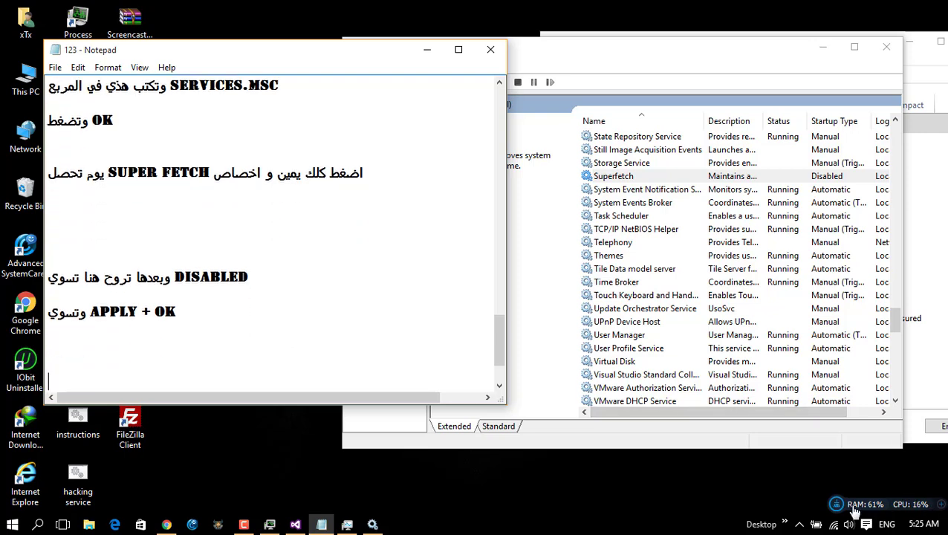
Move the RAM/CPU widget up from the taskbar, switch to Task Manager's process list, and place its window beside the note
left_click_drag(854, 513, 831, 483)
left_click(347, 524)
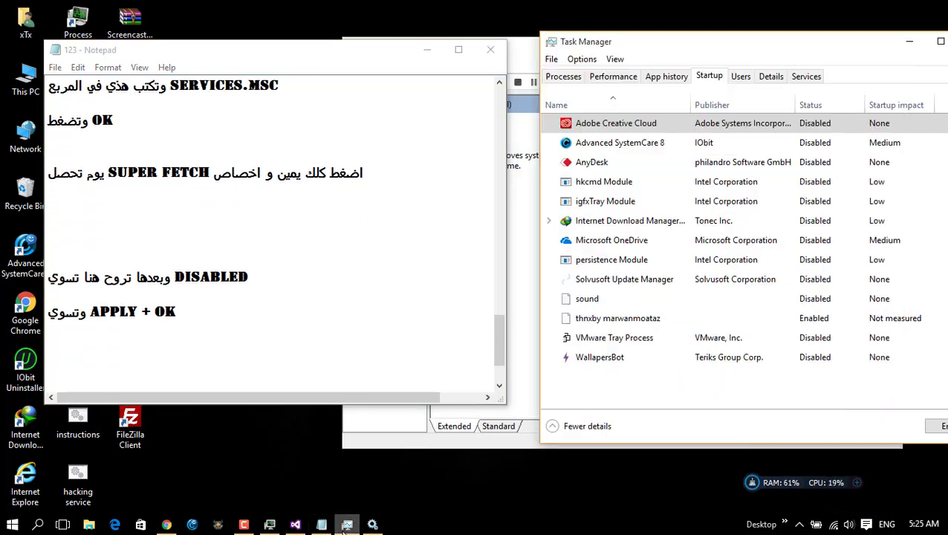
left_click(564, 75)
left_click_drag(810, 47, 713, 32)
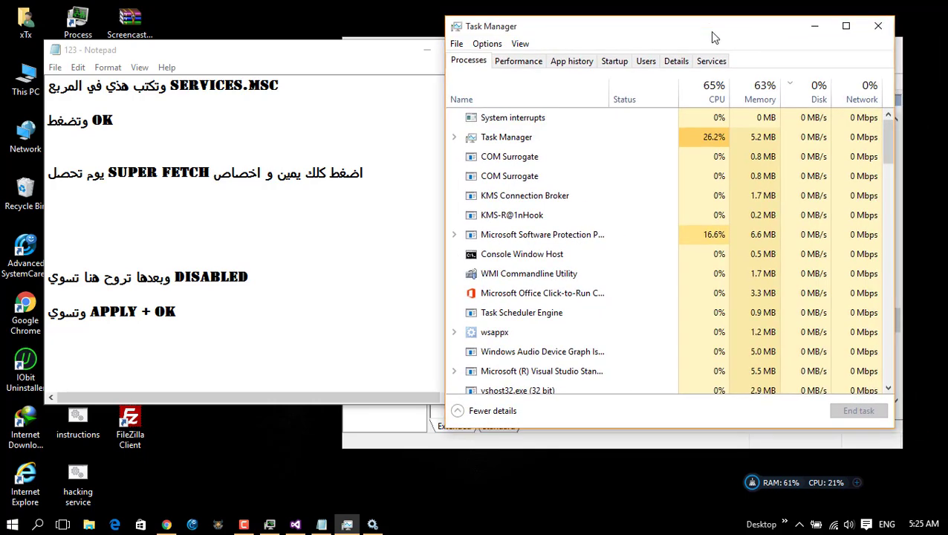
Write "وبتحصل عندك كل شيء رحع لطبيعته" in the Notepad note below the APPLY + OK line
left_click(196, 344)
type("M")
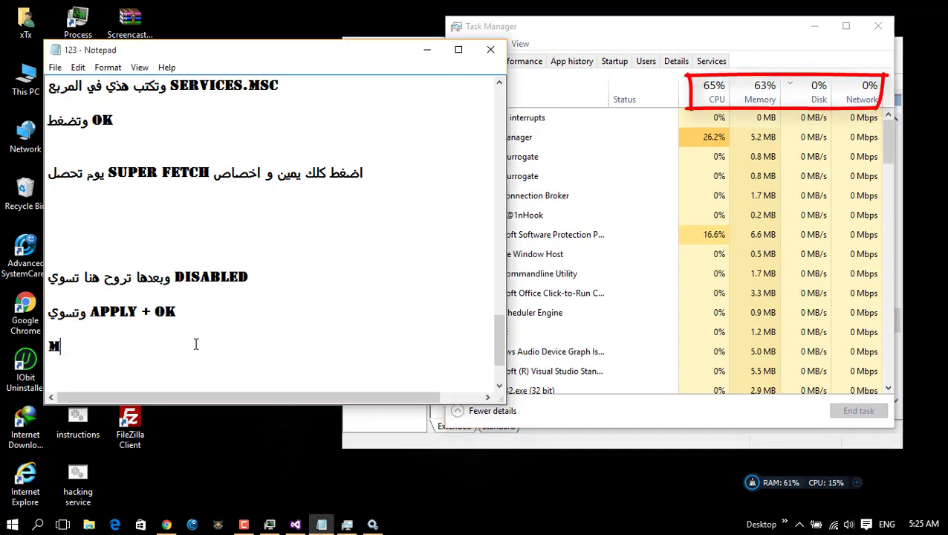
type("بتحصل عندك")
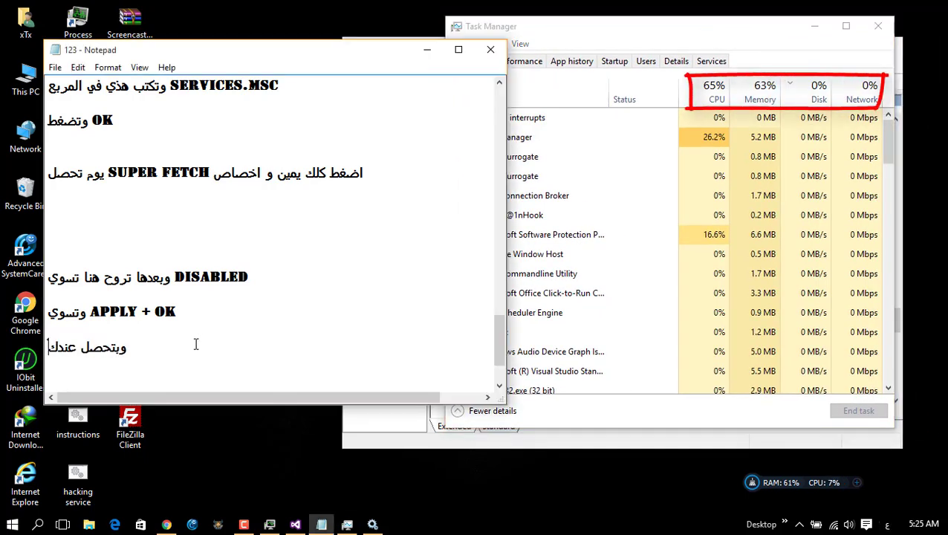
type(" كل شيء رجع")
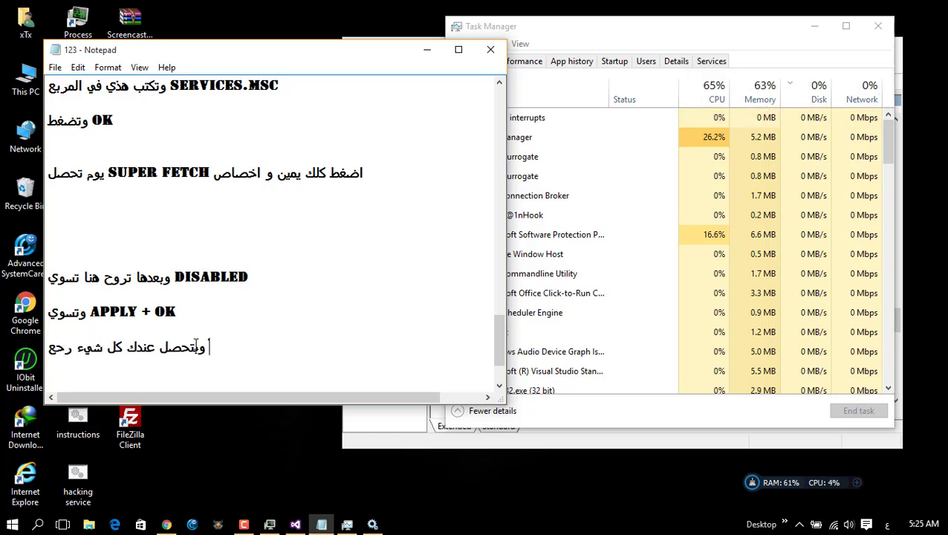
type(" لطبيعته")
key("Return")
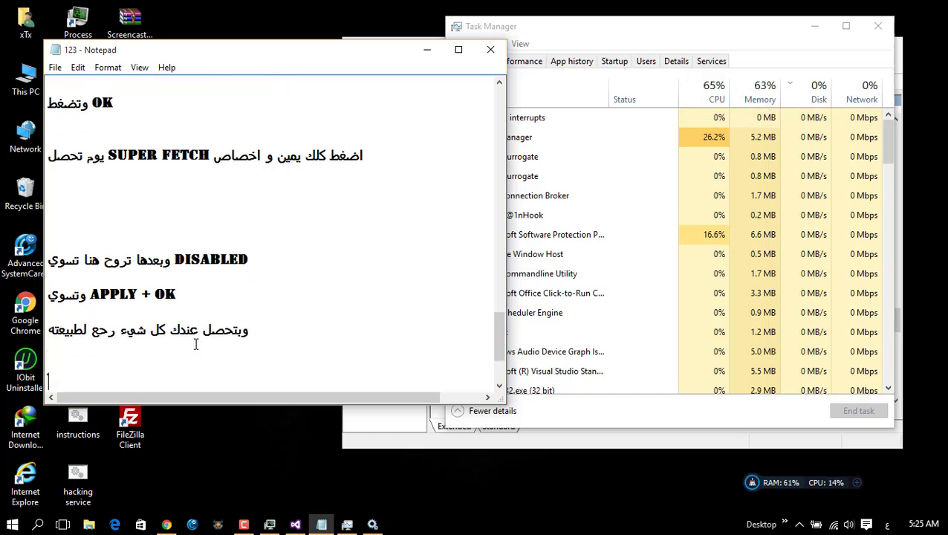
Write "والجهاز انشاءلله مراح يعلق باذن الله" in the note, followed by a long ^____^ smiley line and blank lines
type("والجهاز ")
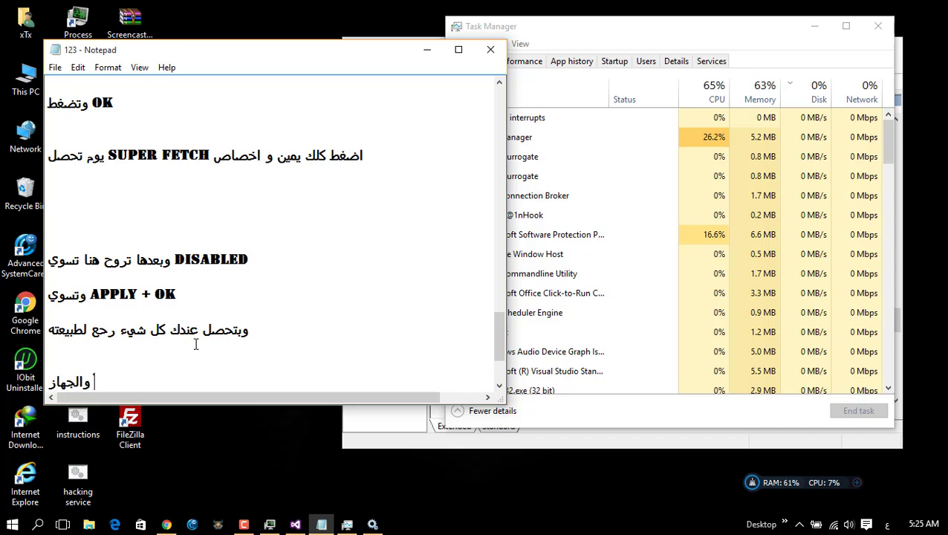
type("انشاءلله مراح يعل")
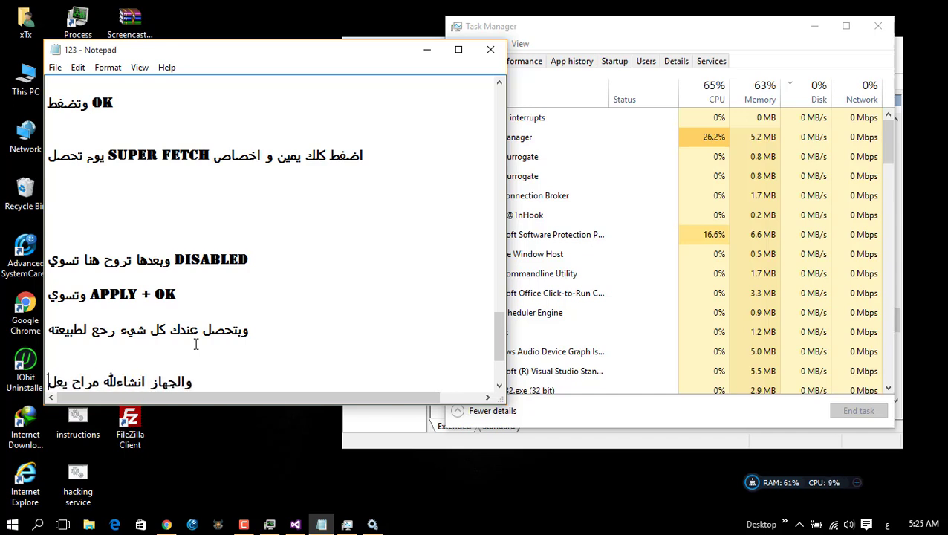
type("ق باذن الل")
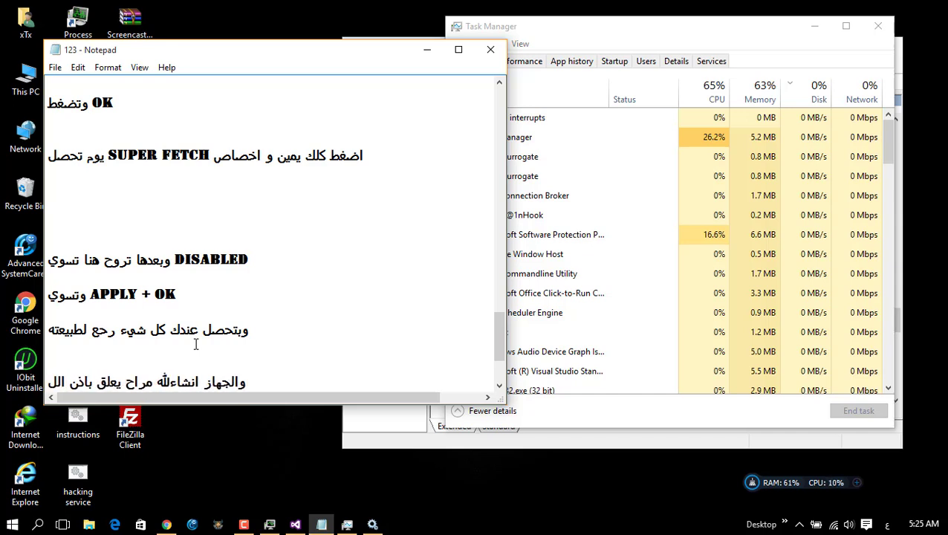
type("ه")
key("Return")
key("Return")
key("Return")
key("Return")
key("Return")
key("Return")
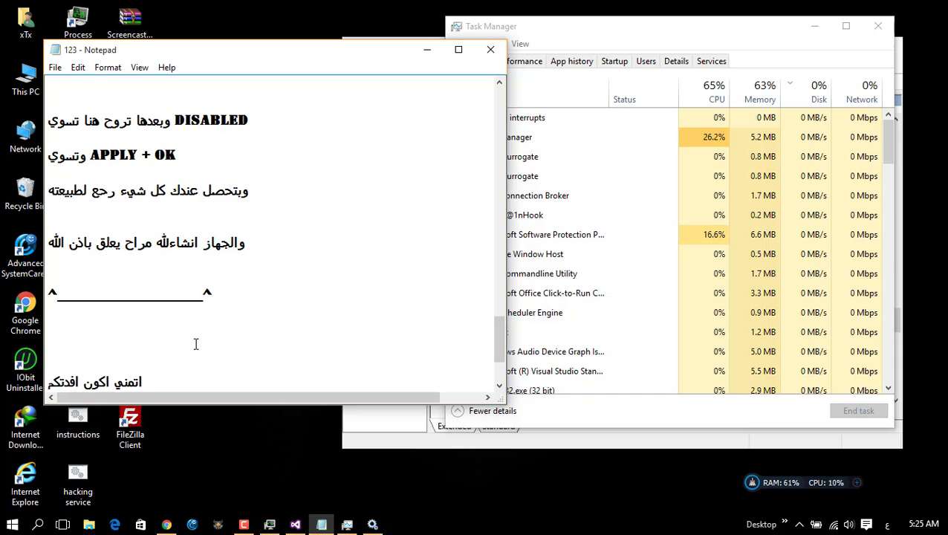
Write the closing line "اتمني اكون افدتكم وانشاءلله تكونو فهمتم من الشرح" and leave several blank lines below it
type("اتمني اكون افدتكم وانشاءلله تك")
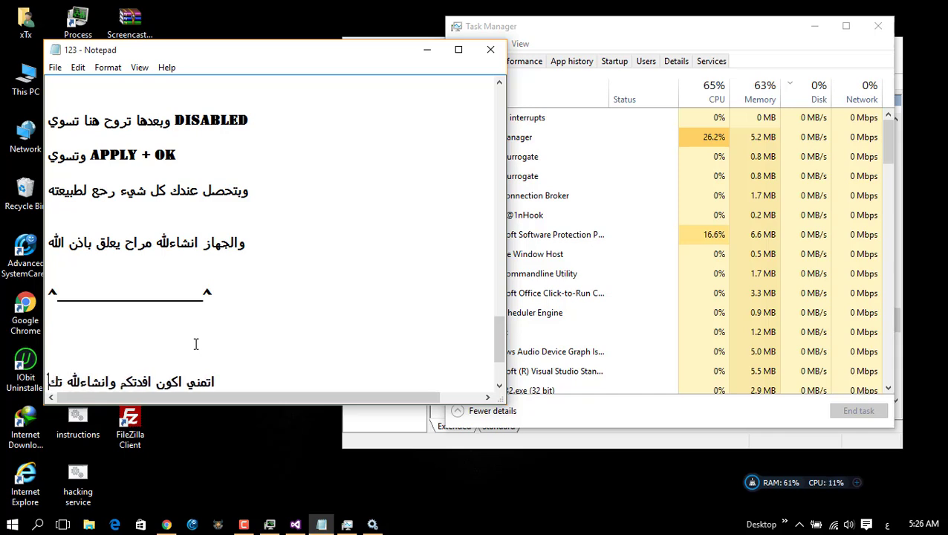
type("ونو فهمتم من ال")
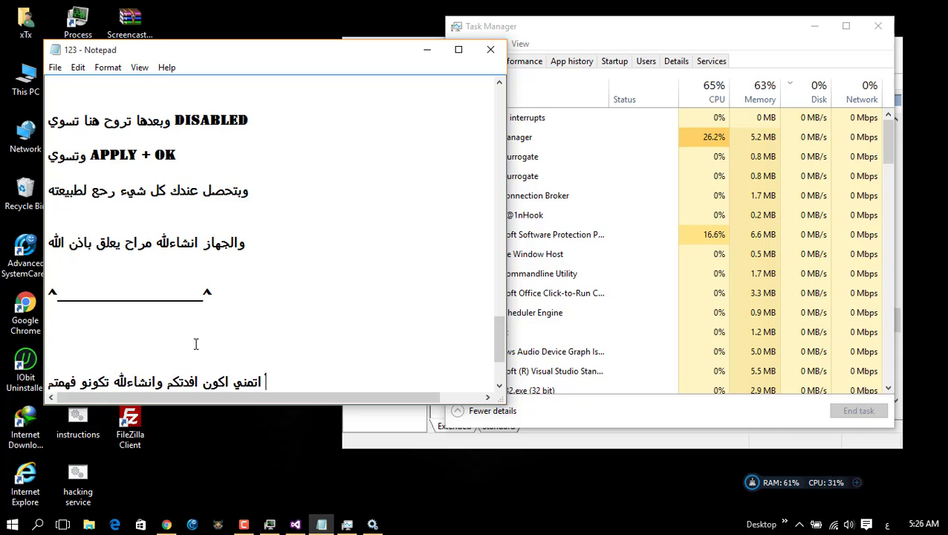
type("شرح")
key("Return")
key("Return")
key("Return")
key("Return")
key("Return")
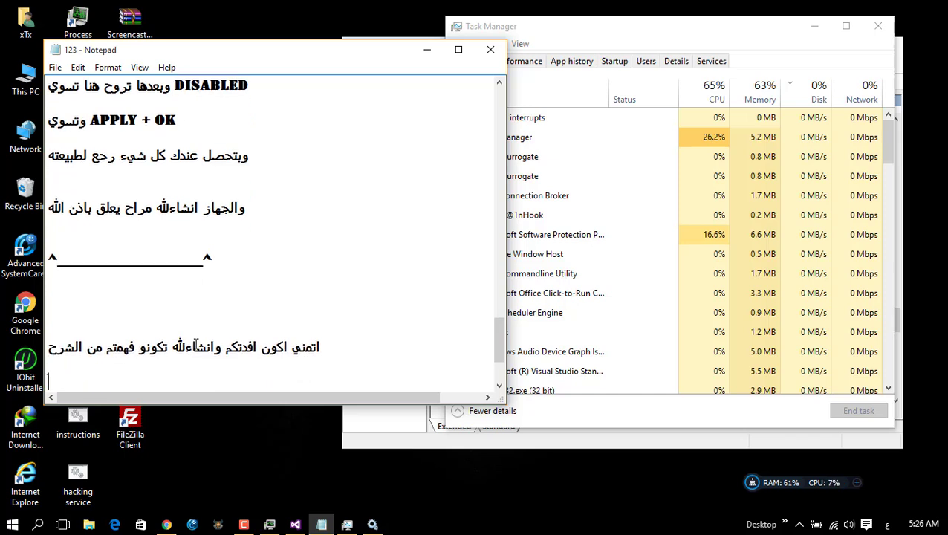
Sign off with "كان معكم اخوكم" plus the author's nickname, and write "حساباتي كلها في الدسكربشن اذا تبي تتواصل معي ^___^" below
type("كان معكم")
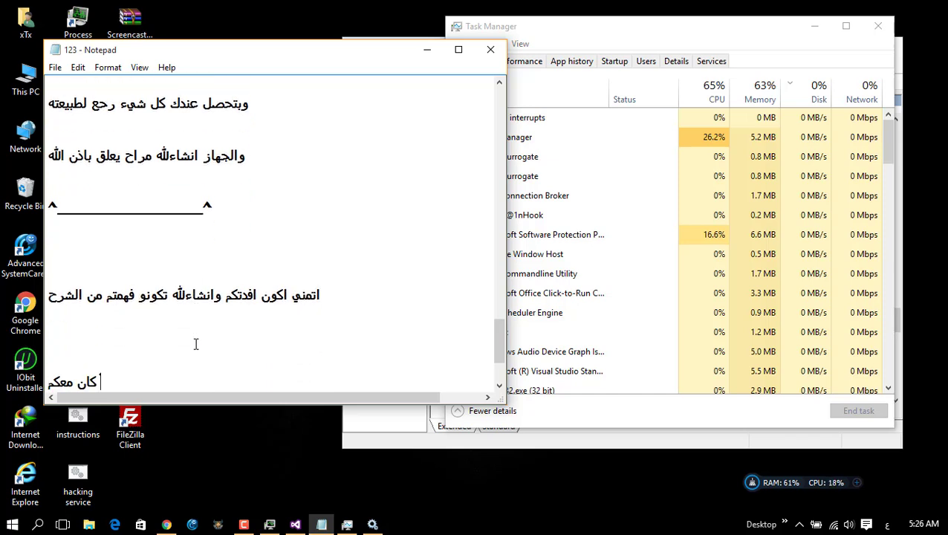
type(" اخوكم مجرم")
key("Return")
type("حسا")
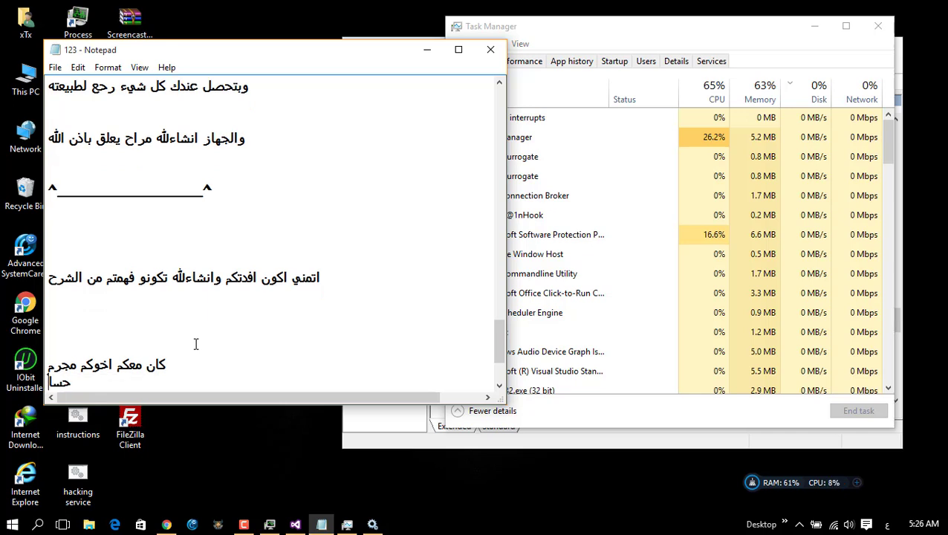
type("باتي كلها في الدسكر")
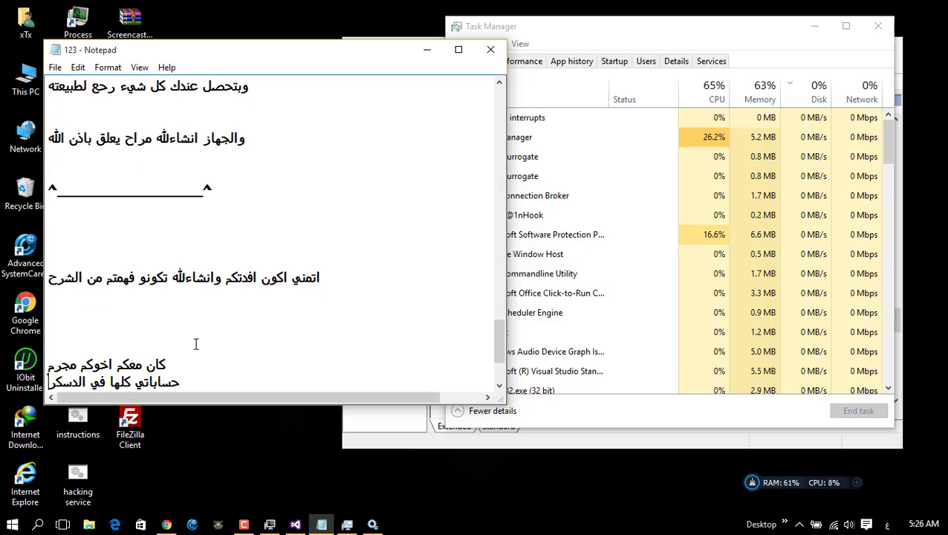
type("بشن اذا تبي تتواصل")
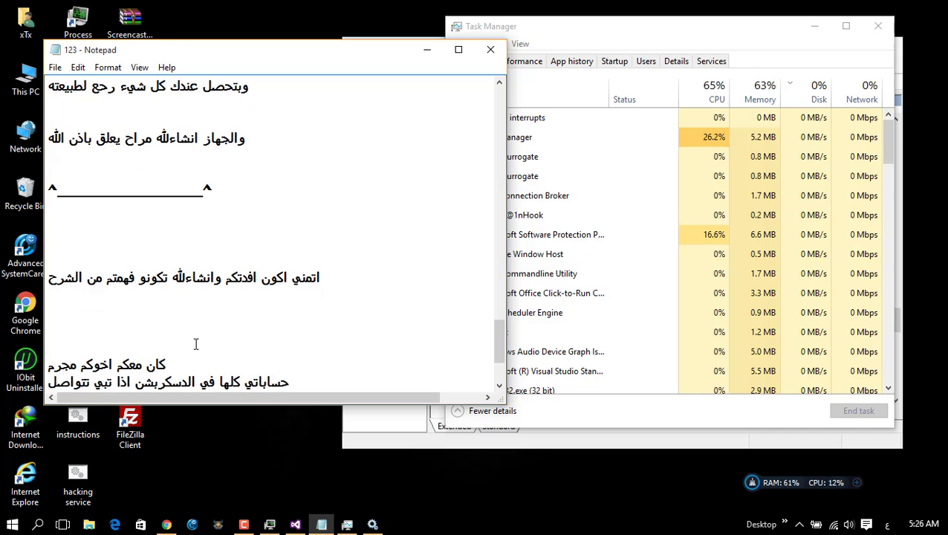
type(" معي ^___^")
Leave blank lines and end the note with the farewell "وفي اماااااان الله" and a very long ^____^ smiley
key("Return")
key("Return")
key("Return")
key("Return")
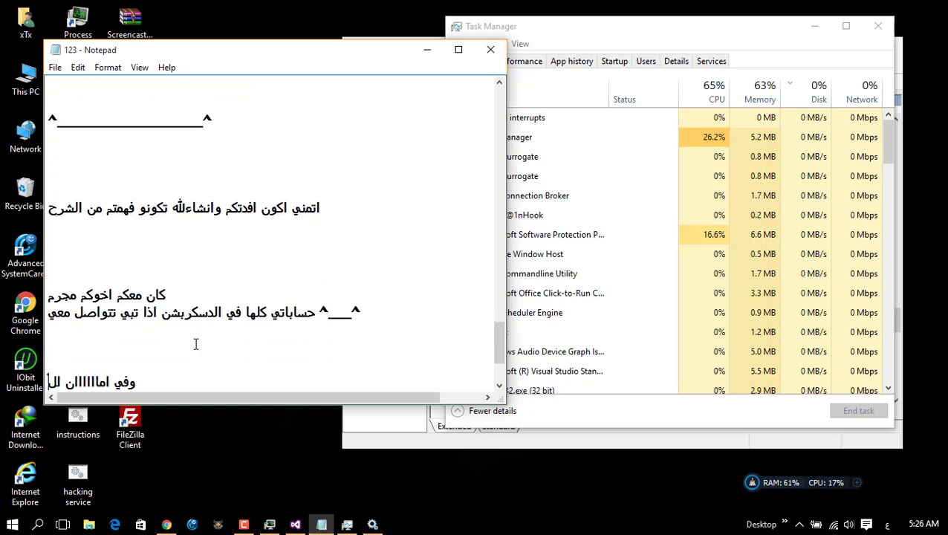
type("_____________________________________________^")
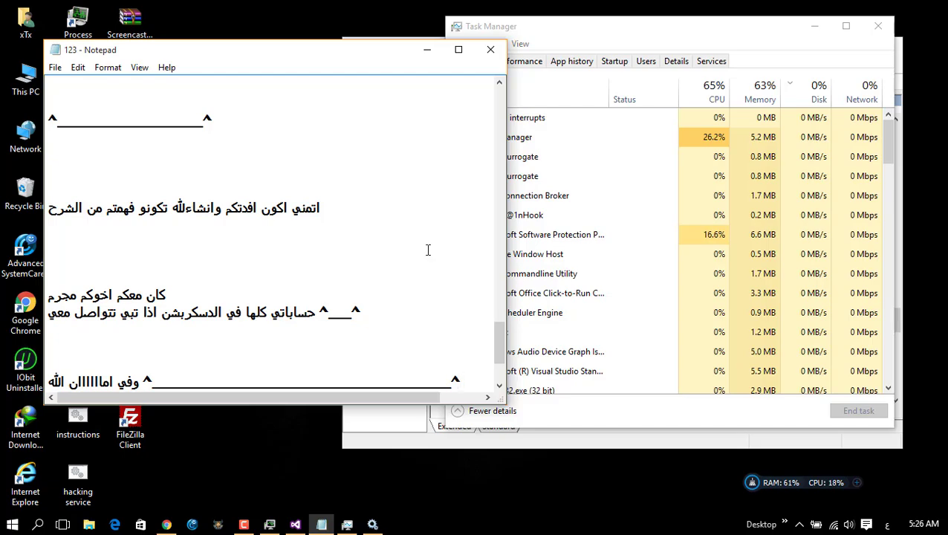